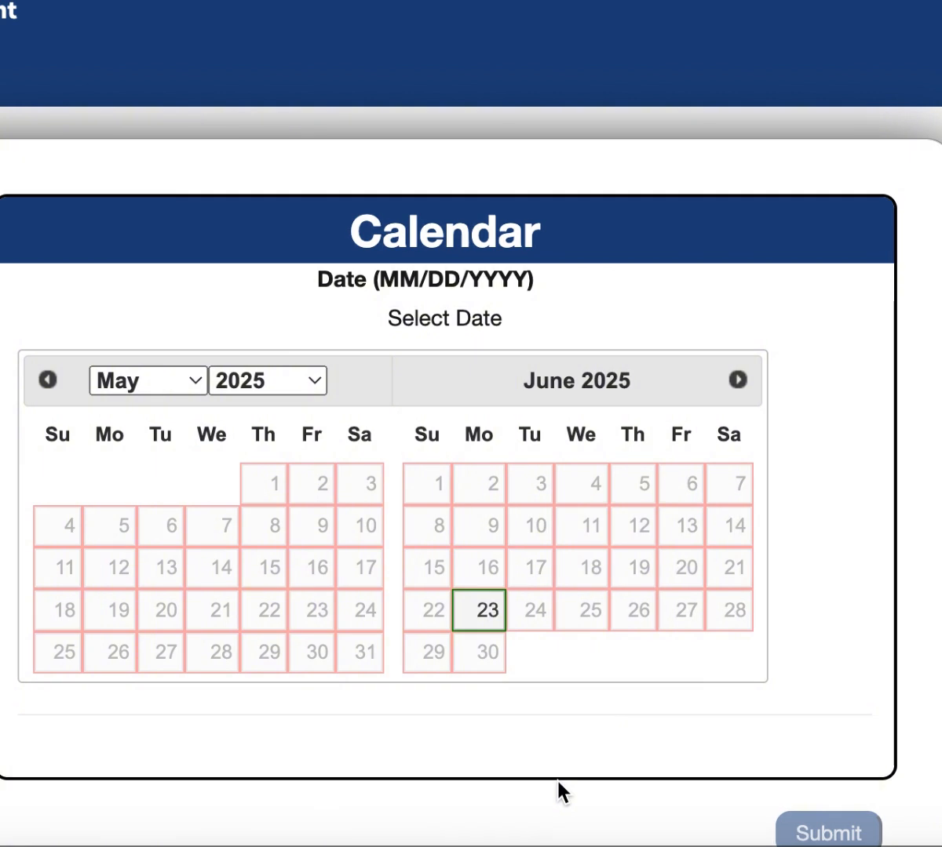
# Step: Select June 23, 2025 in the appointment calendar and check the time slots offered for that day
pyautogui.click(490, 616)
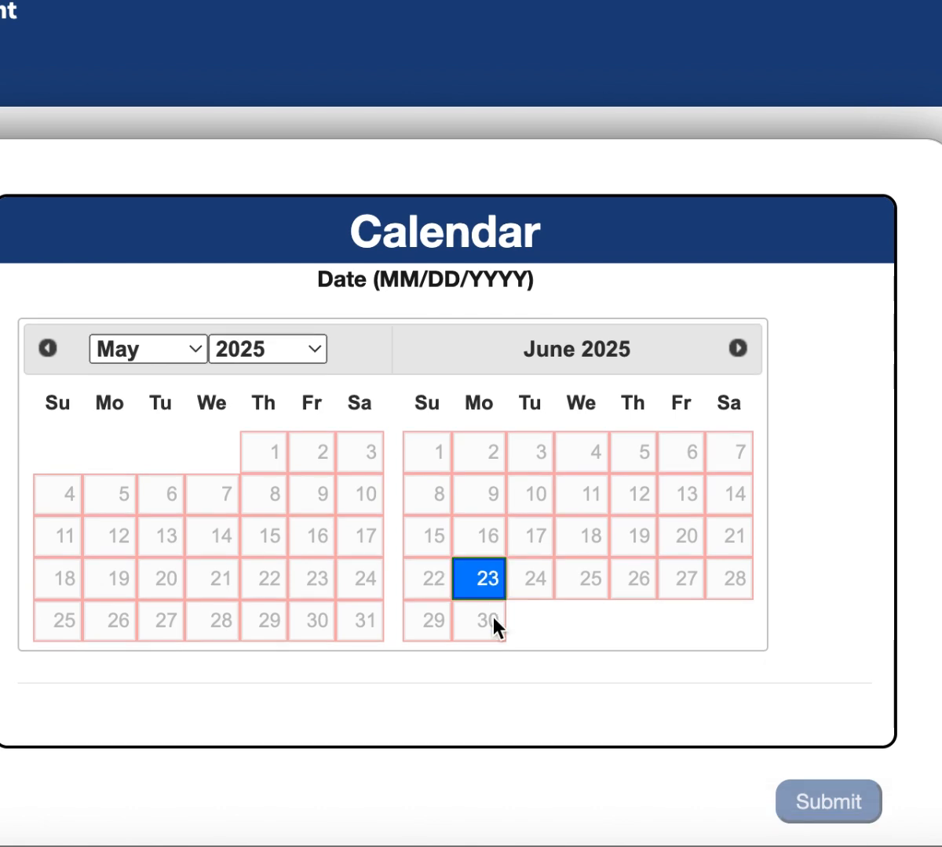
pyautogui.scroll(-5, 671, 490)
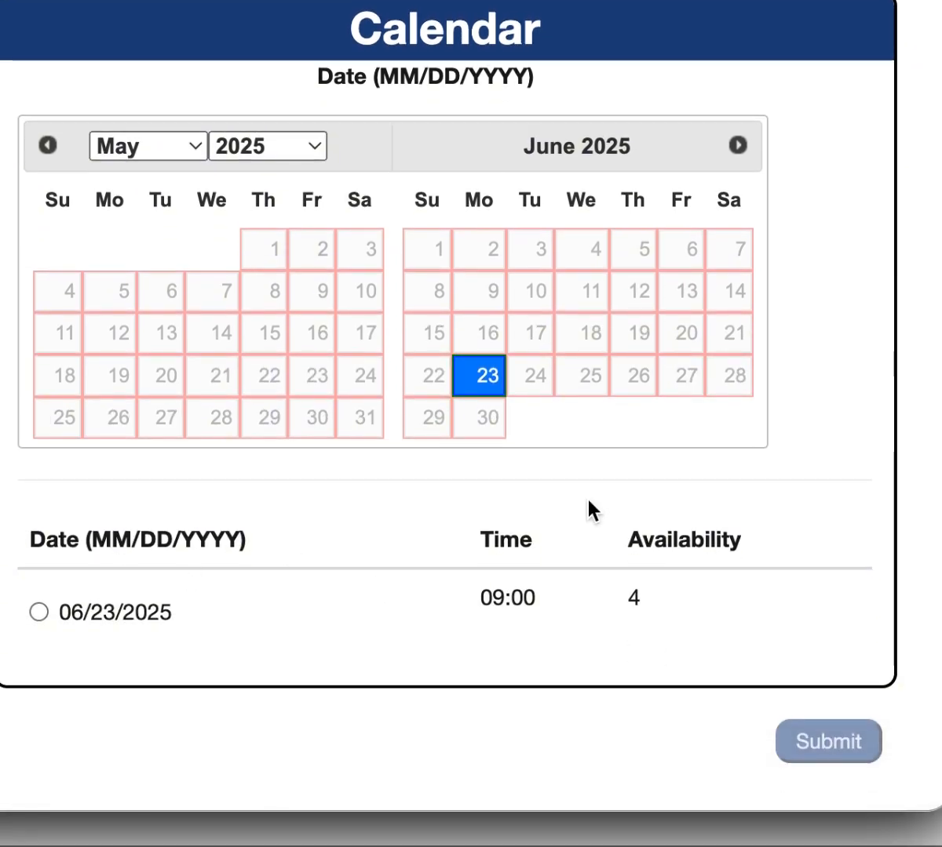
pyautogui.scroll(3, 643, 440)
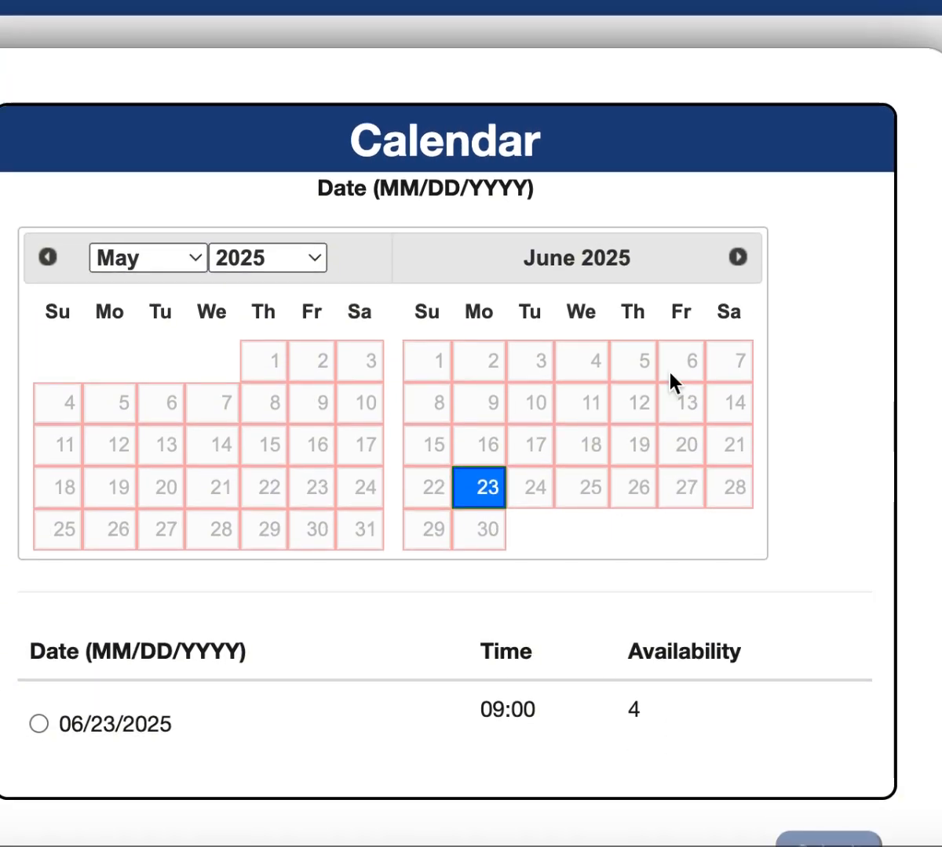
# Step: Advance the calendar to August 2025 and select August 5 to list its appointment slots
pyautogui.click(738, 261)
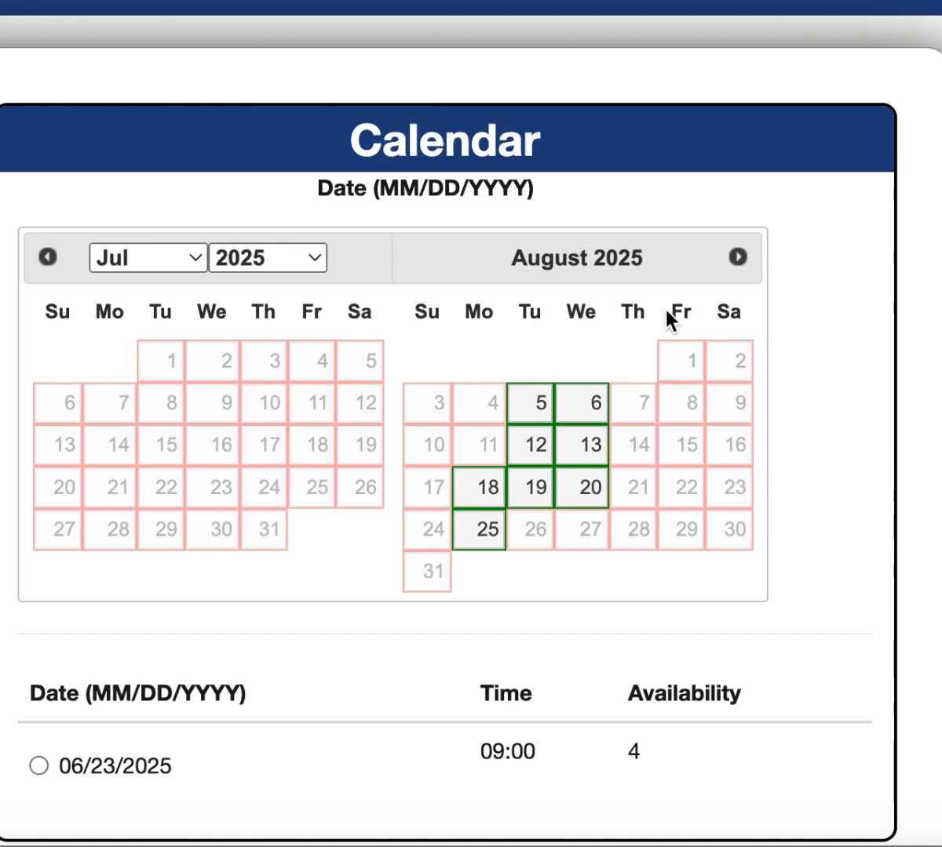
pyautogui.click(748, 264)
pyautogui.click(180, 403)
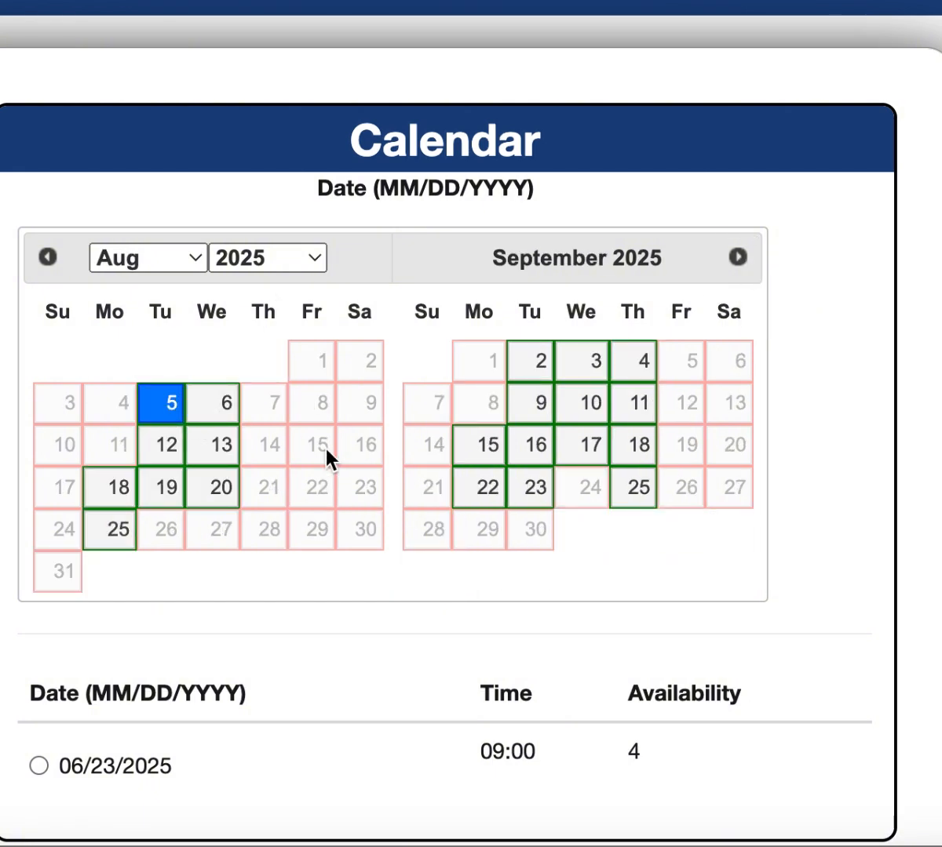
# Step: Return the calendar view to May and June 2025
pyautogui.click(43, 256)
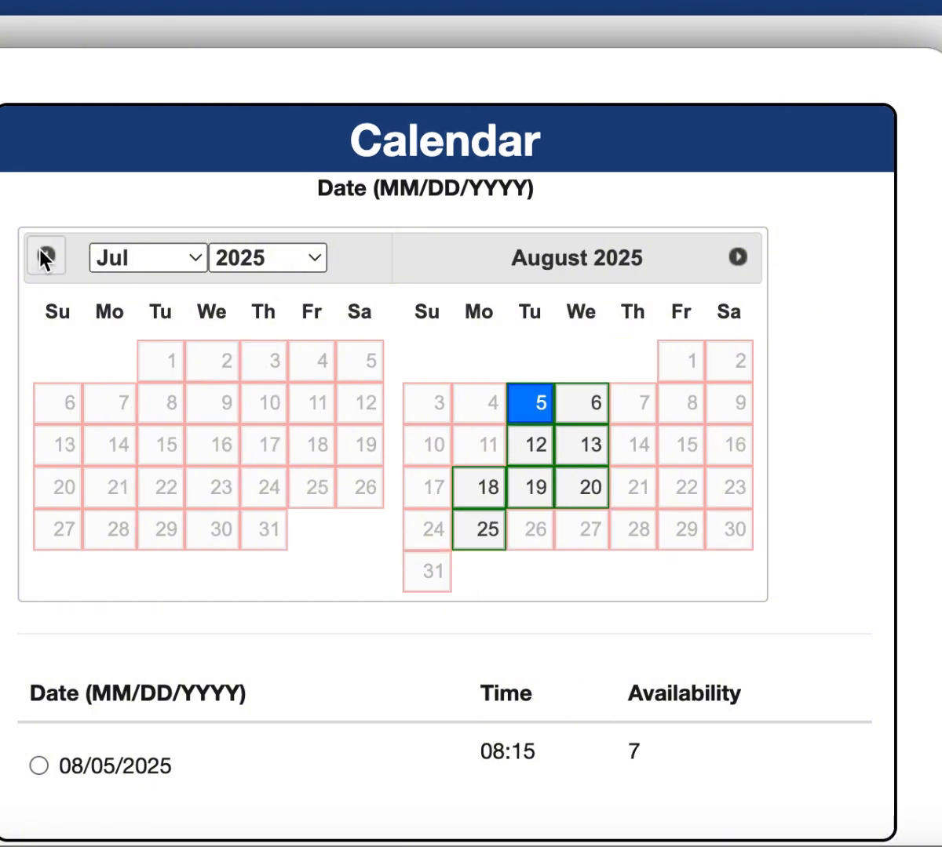
pyautogui.click(49, 256)
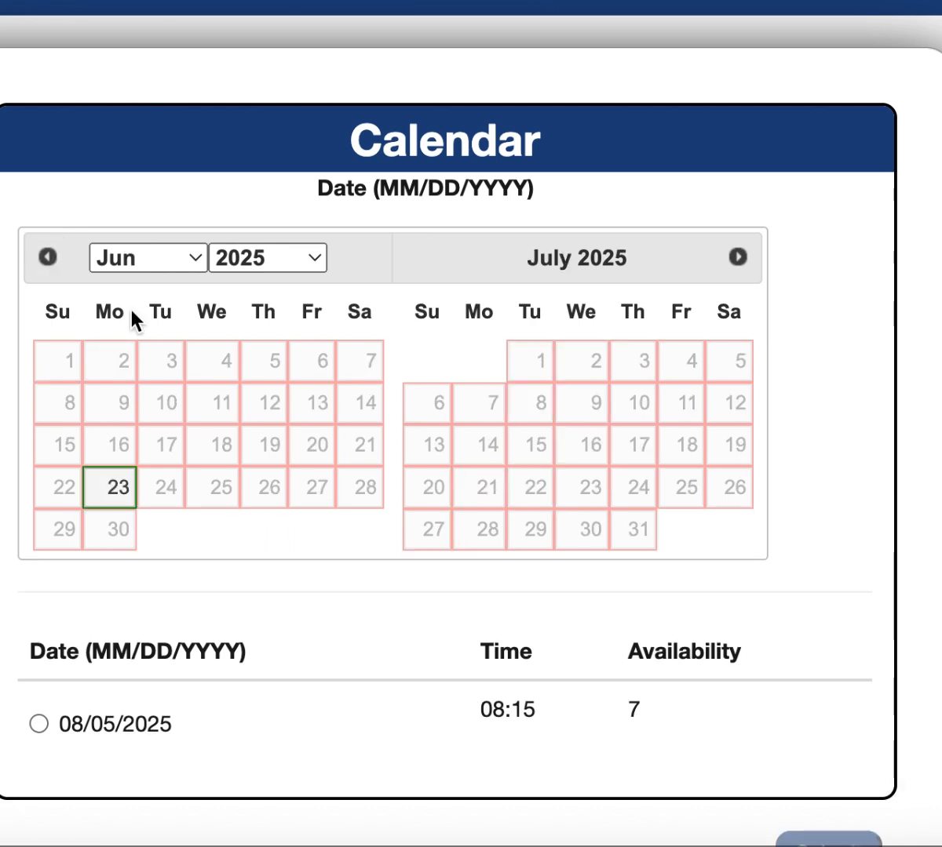
pyautogui.click(48, 257)
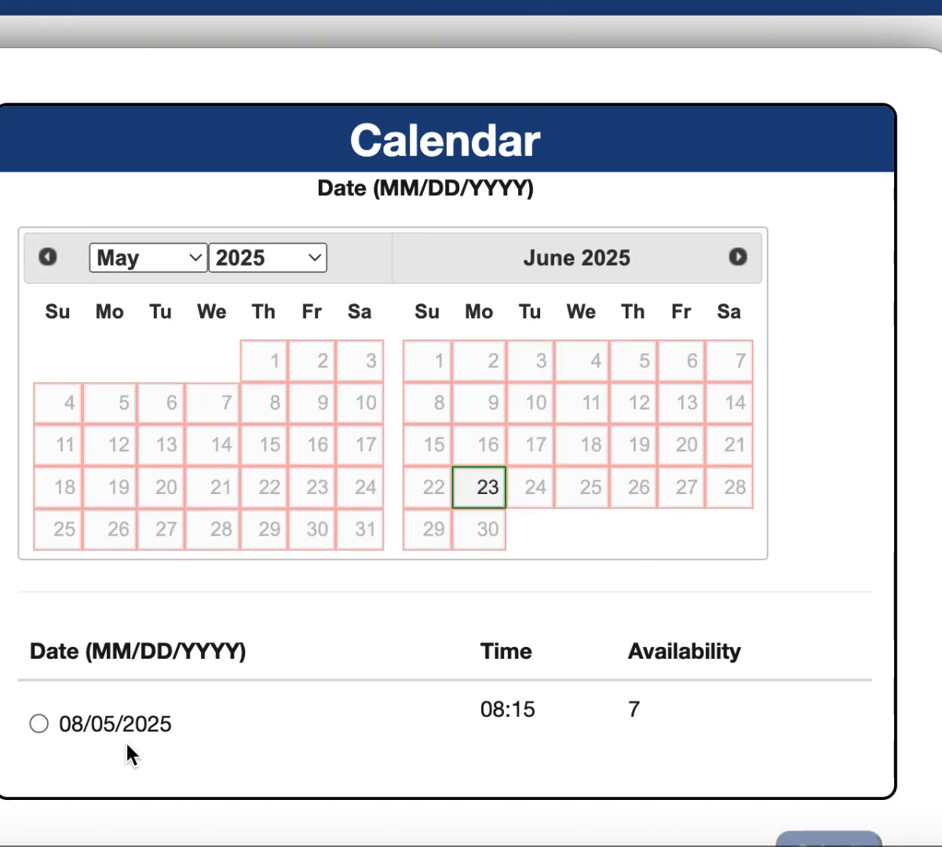
# Step: Examine the open appointment dates month by month from June 2025 through July 2026
pyautogui.click(739, 257)
pyautogui.click(739, 256)
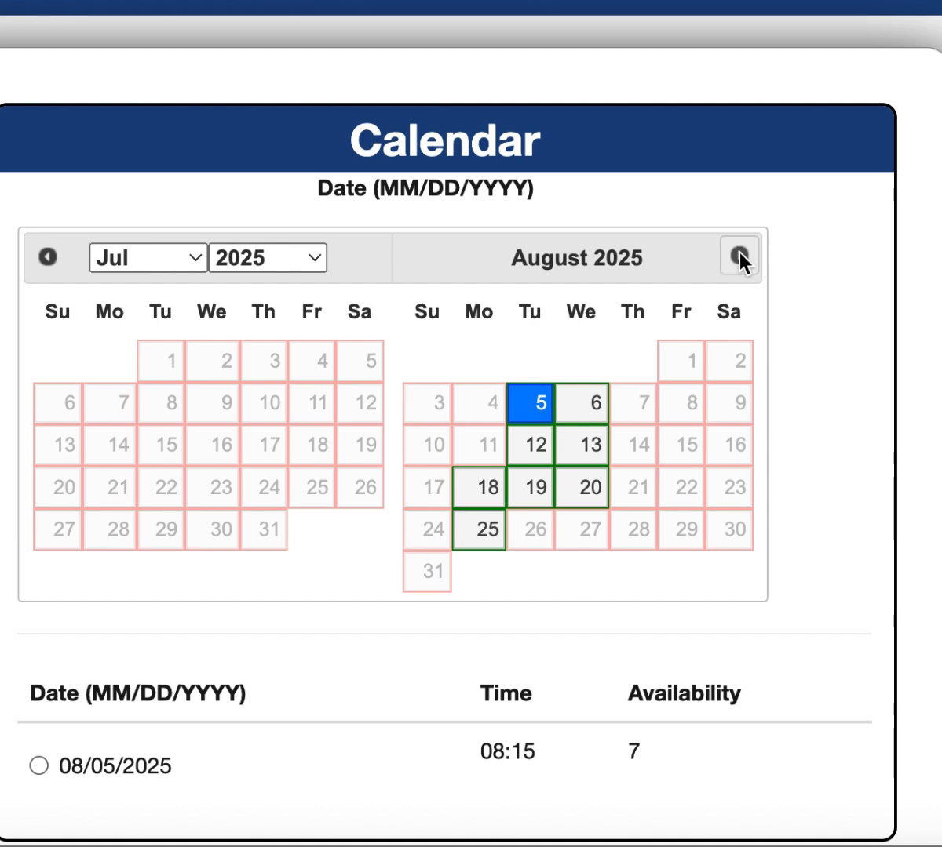
pyautogui.click(739, 257)
pyautogui.click(739, 257)
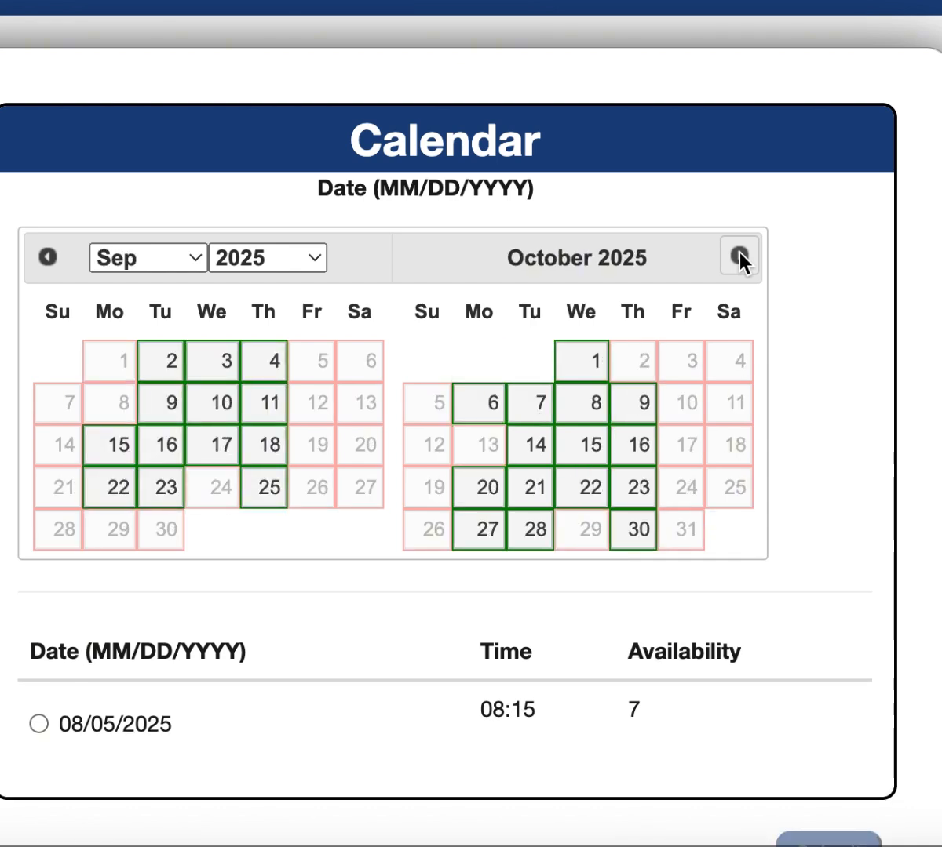
pyautogui.click(739, 257)
pyautogui.click(739, 257)
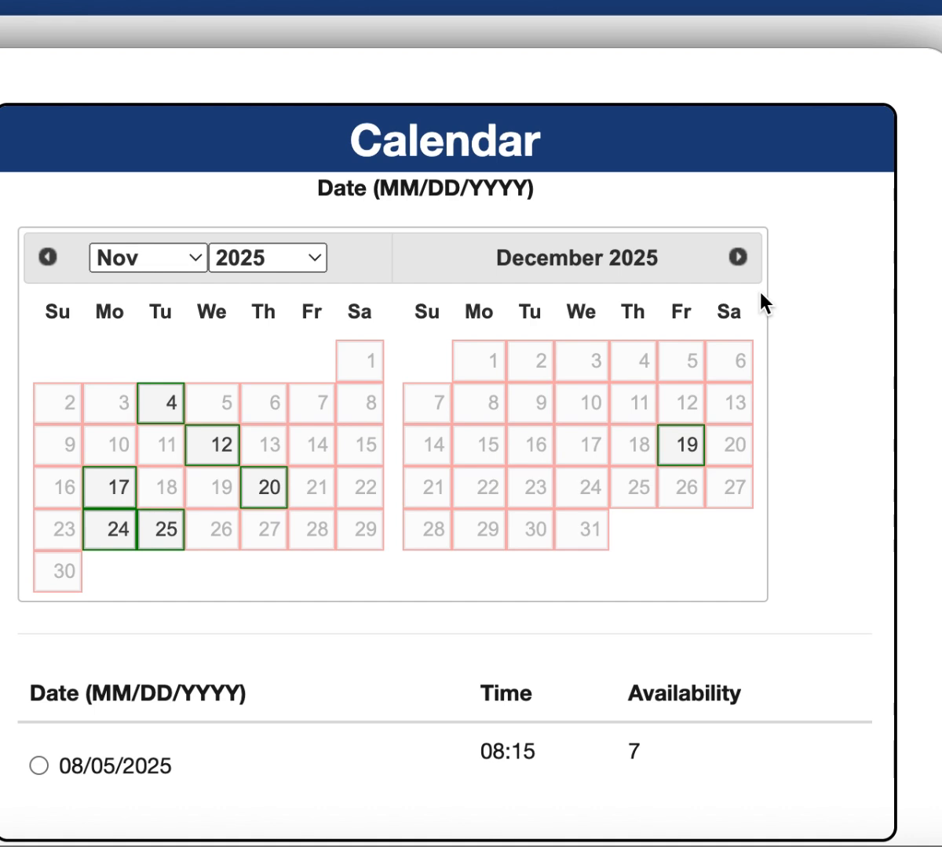
pyautogui.click(741, 255)
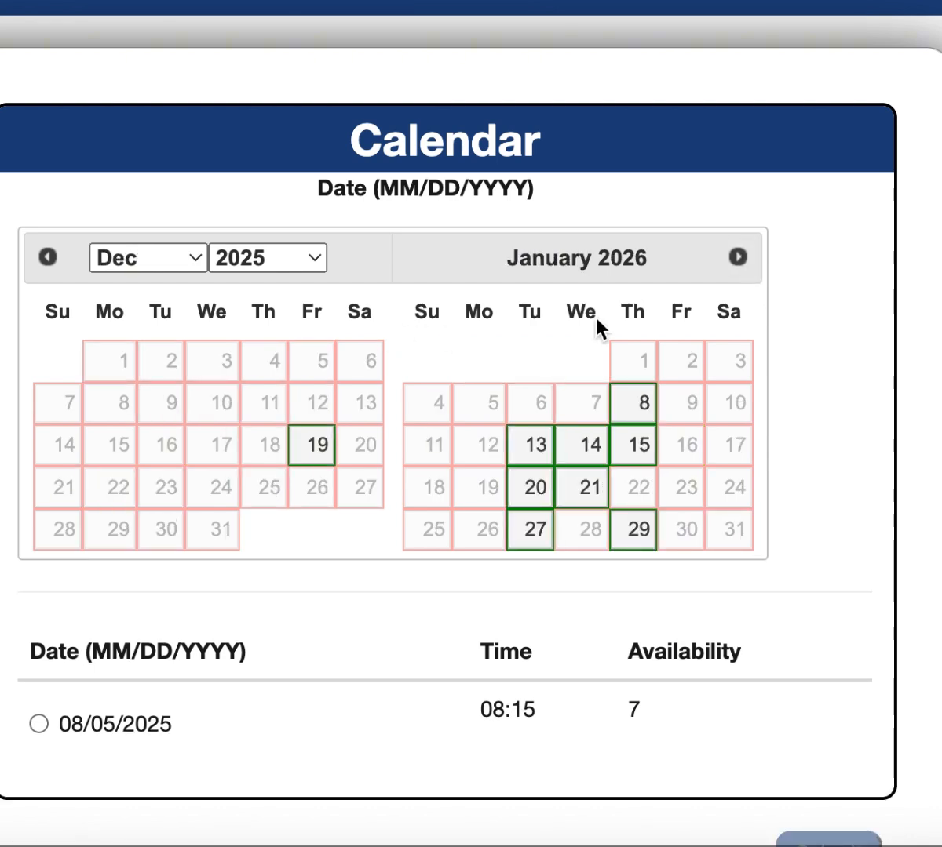
pyautogui.click(744, 262)
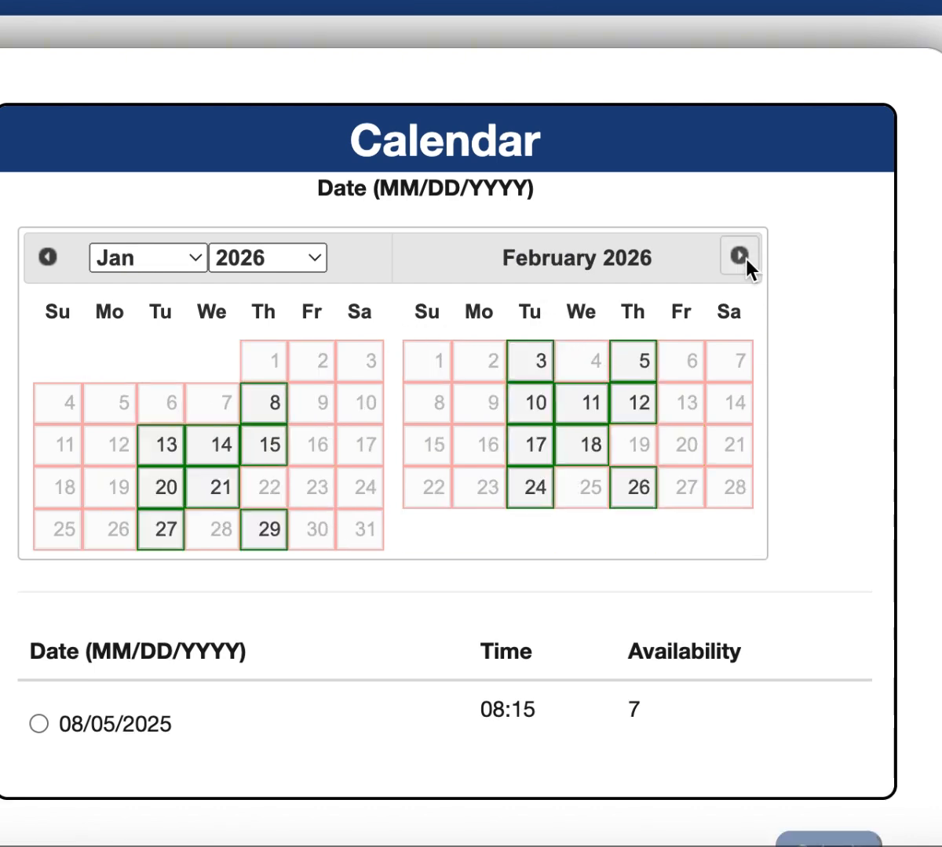
pyautogui.click(744, 259)
pyautogui.click(744, 259)
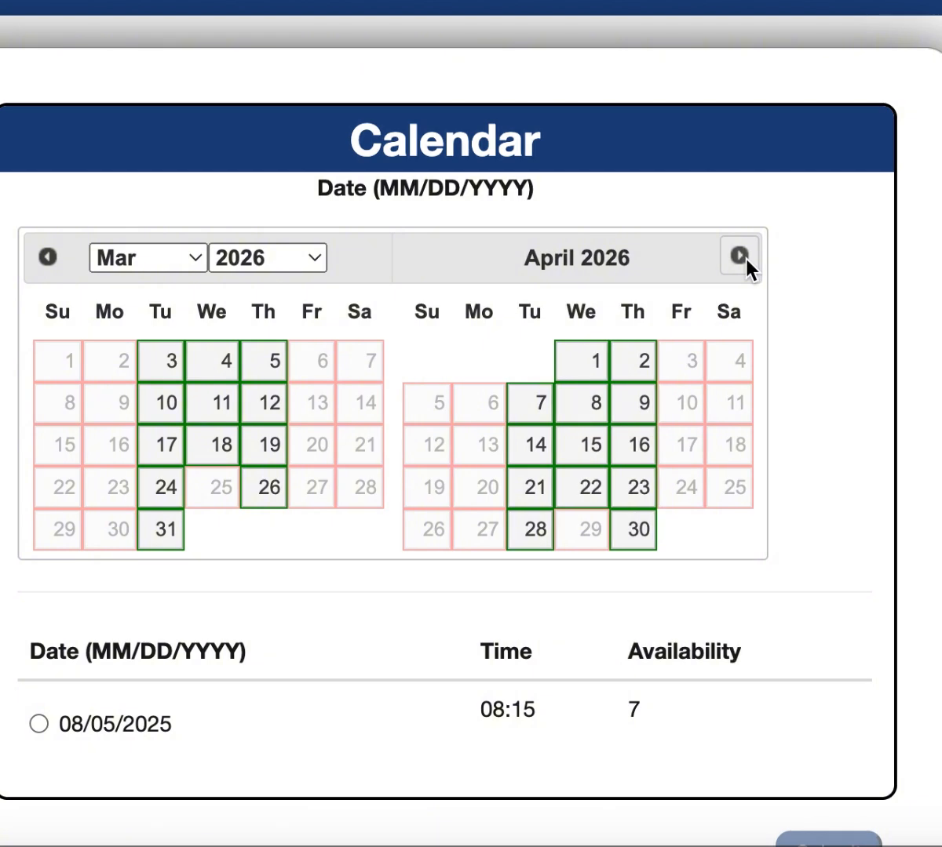
pyautogui.click(741, 256)
pyautogui.click(741, 256)
pyautogui.click(740, 256)
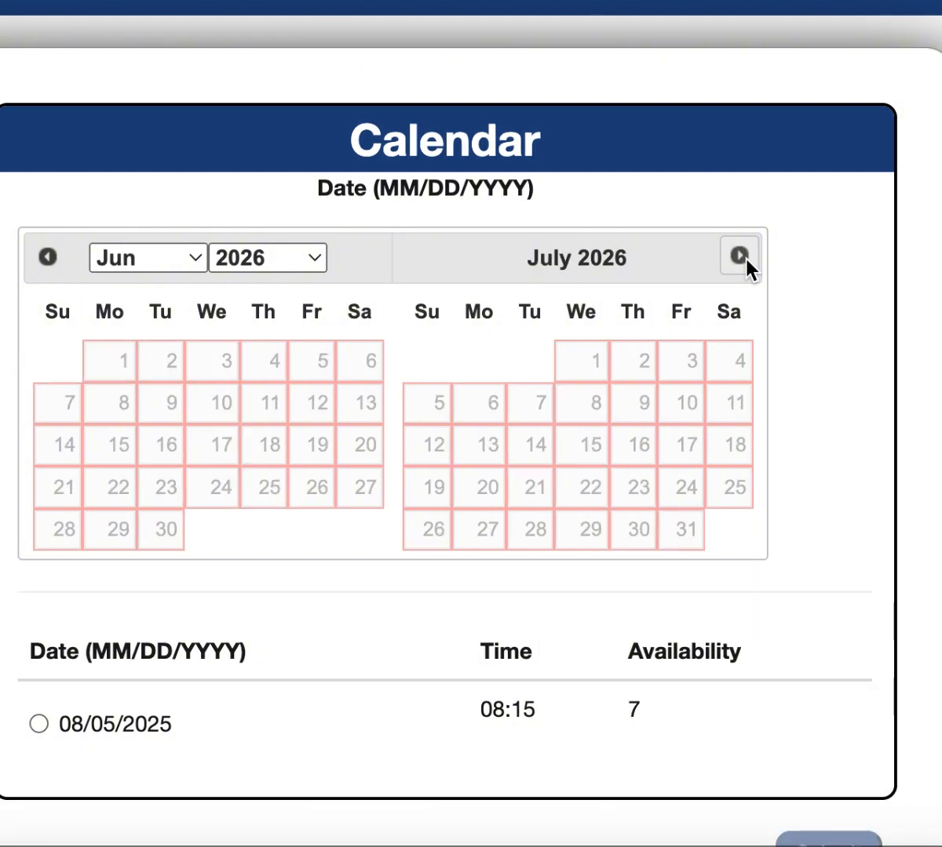
# Step: Bring the calendar back to June 2025 and select June 23 to list its appointment slots
pyautogui.click(60, 256)
pyautogui.click(61, 255)
pyautogui.click(60, 255)
pyautogui.click(60, 256)
pyautogui.click(61, 256)
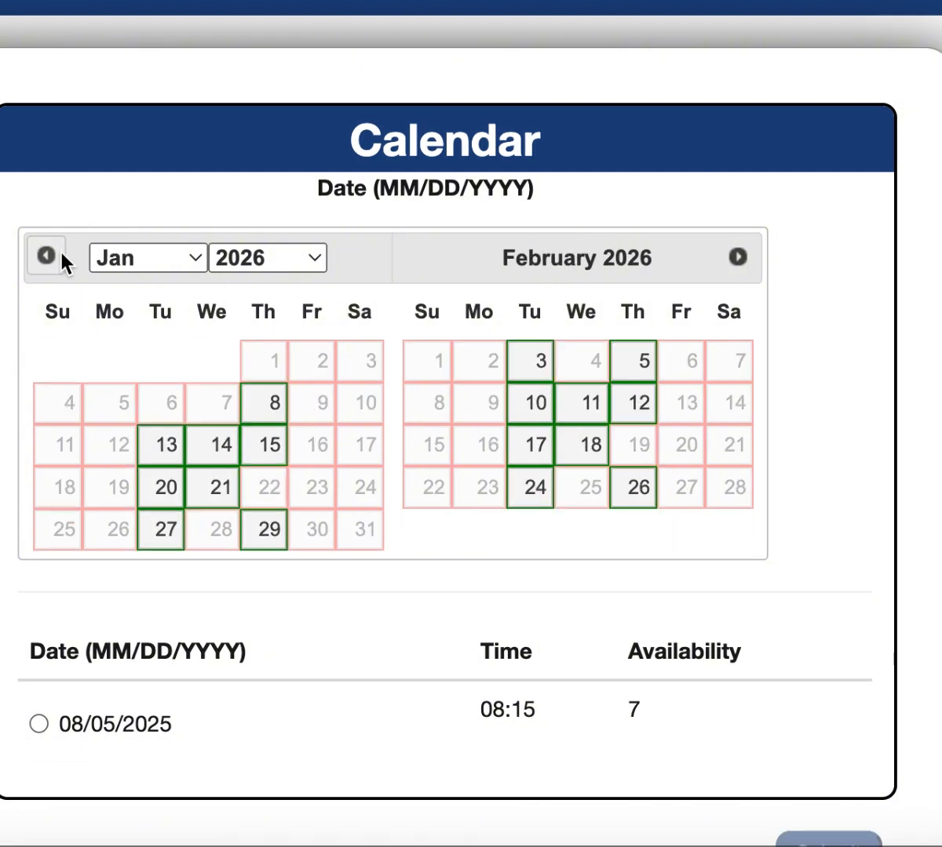
pyautogui.click(61, 256)
pyautogui.click(60, 256)
pyautogui.click(62, 259)
pyautogui.click(61, 259)
pyautogui.click(61, 259)
pyautogui.click(62, 259)
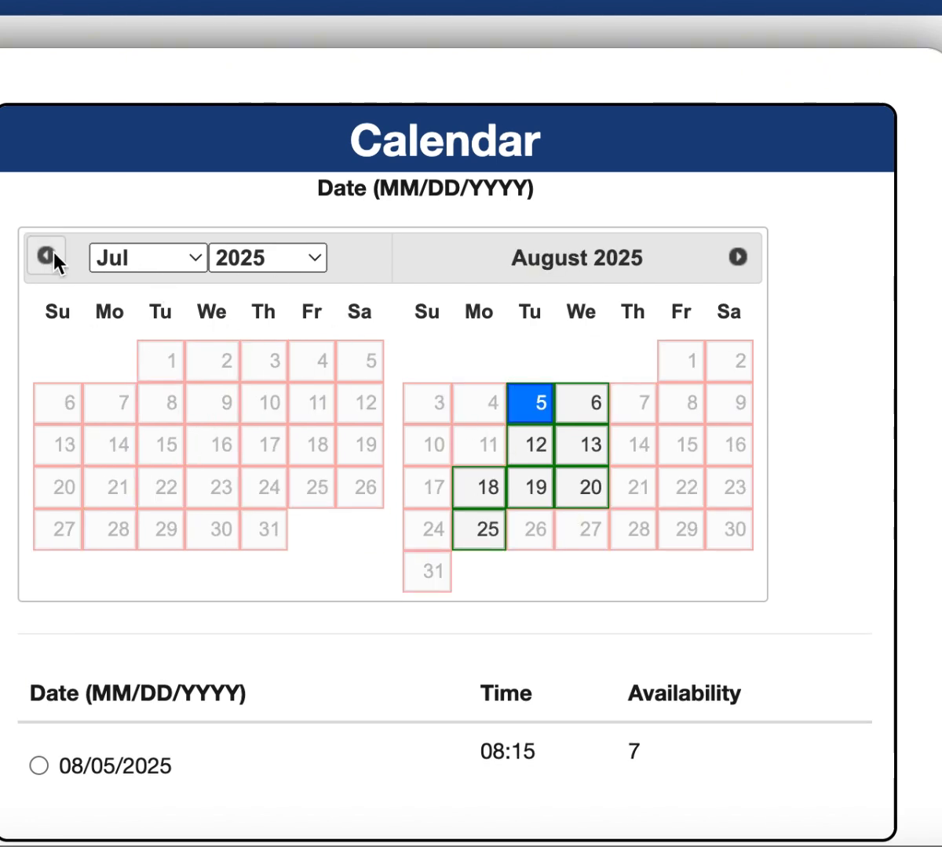
pyautogui.click(50, 258)
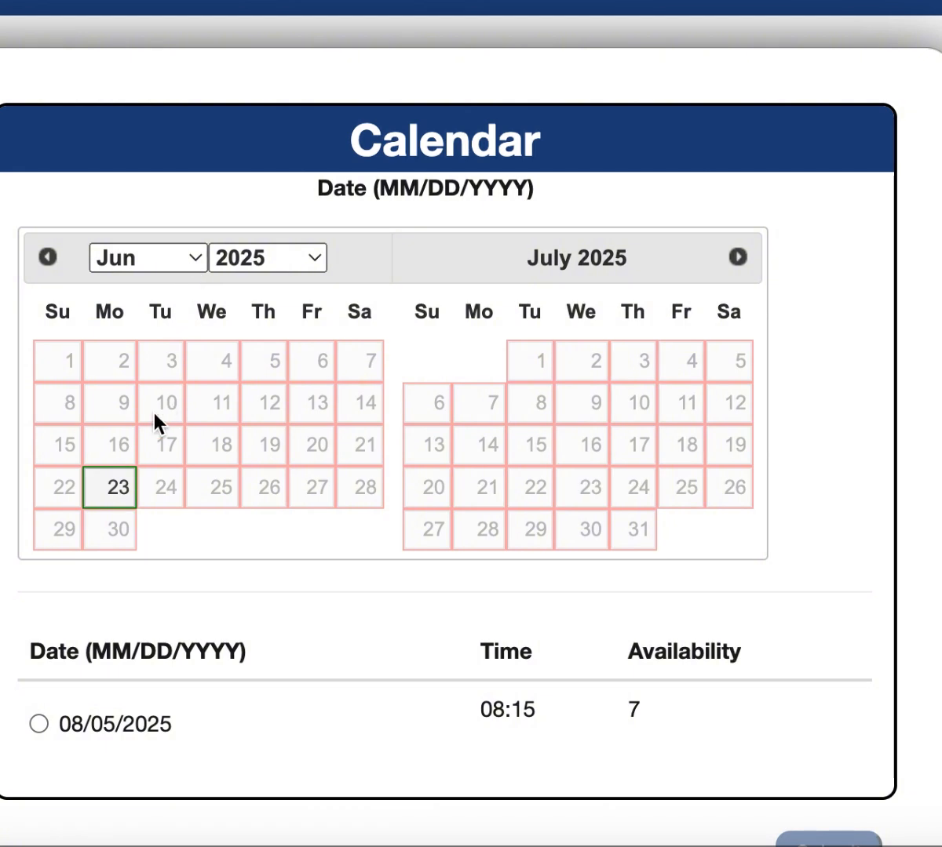
pyautogui.click(123, 501)
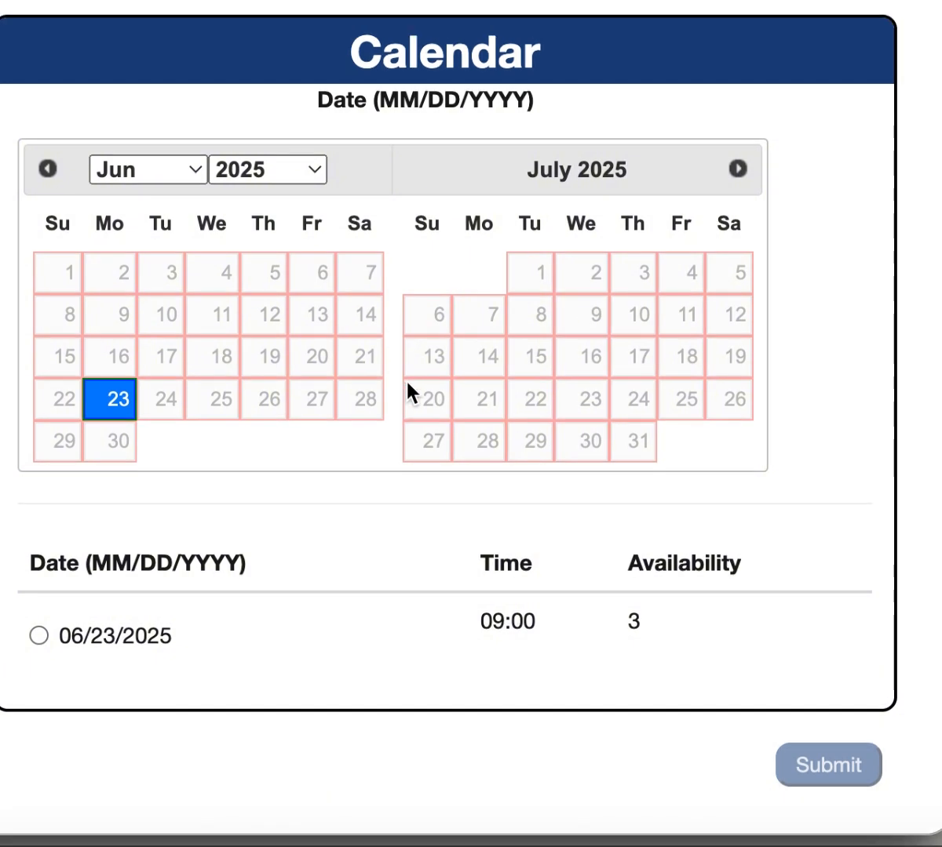
# Step: Examine the open dates through October 2025, and return the calendar to May and June 2025
pyautogui.click(735, 170)
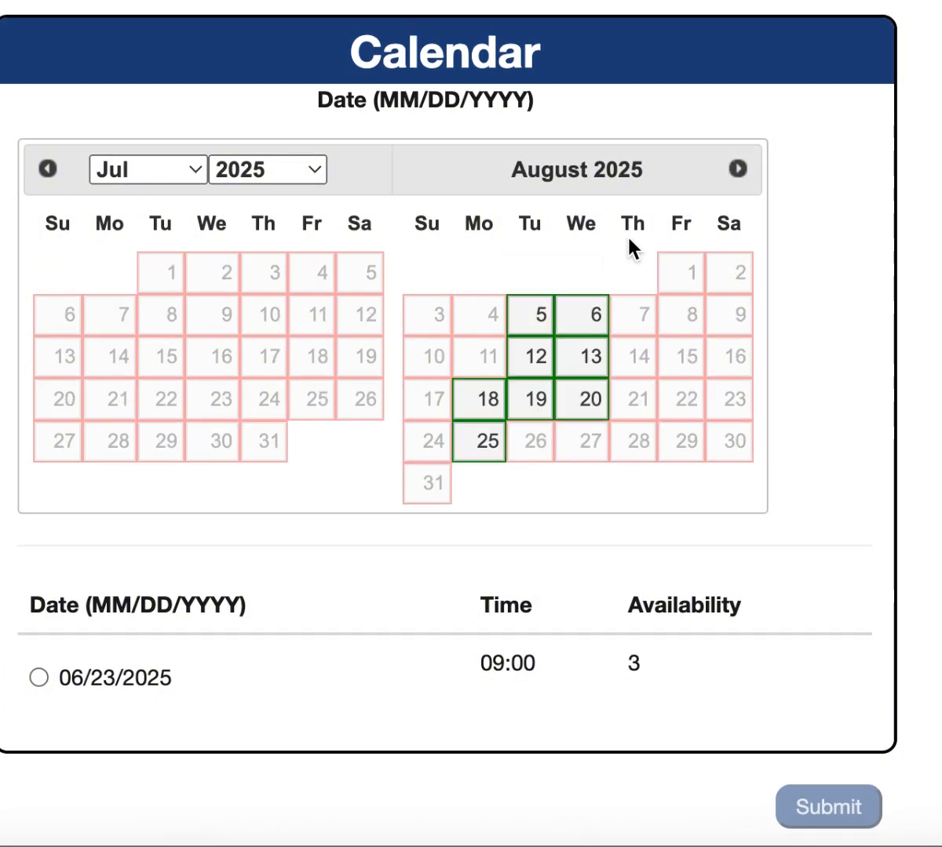
pyautogui.click(735, 169)
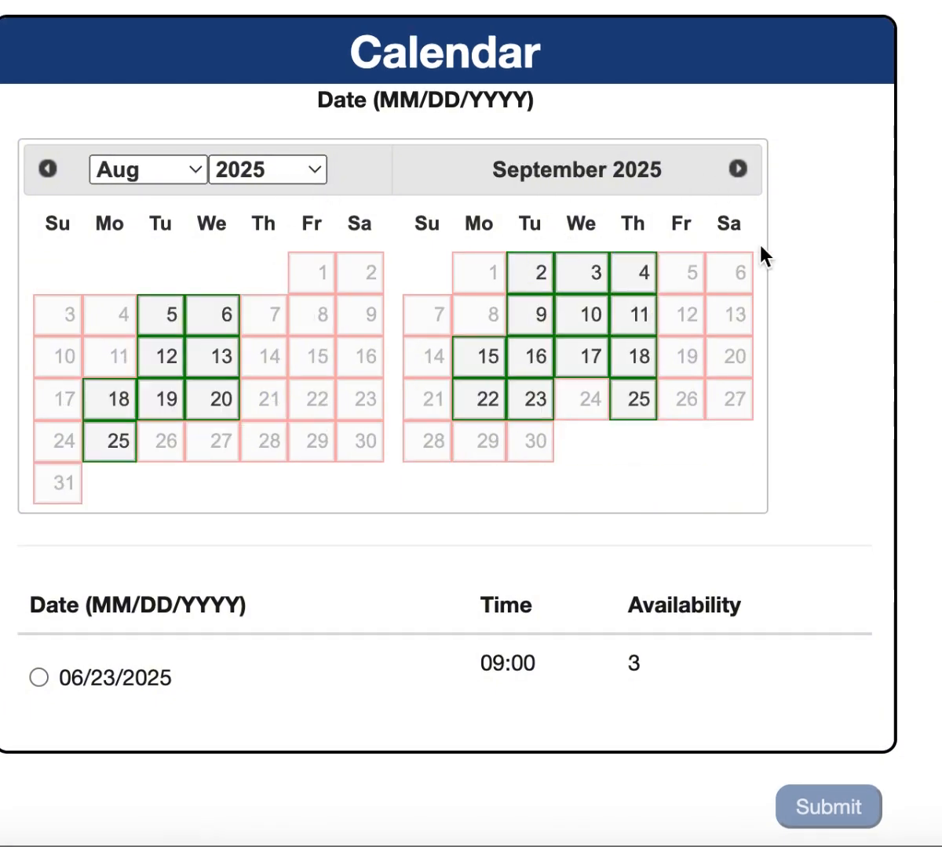
pyautogui.click(744, 185)
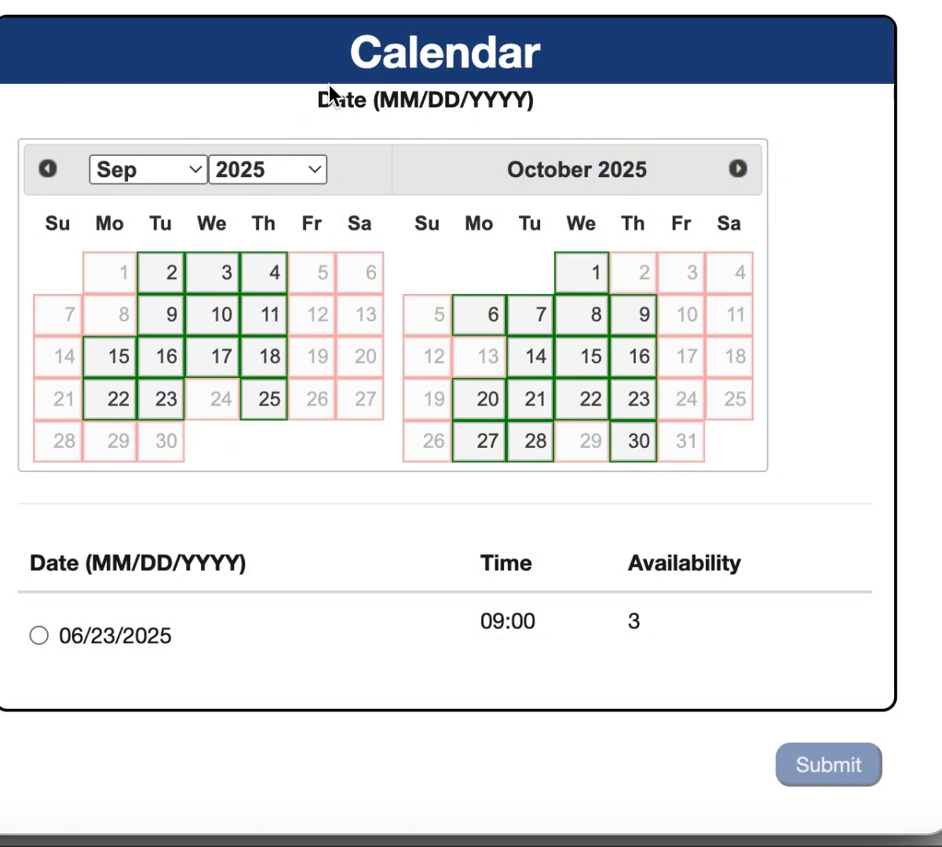
pyautogui.click(62, 168)
pyautogui.click(62, 168)
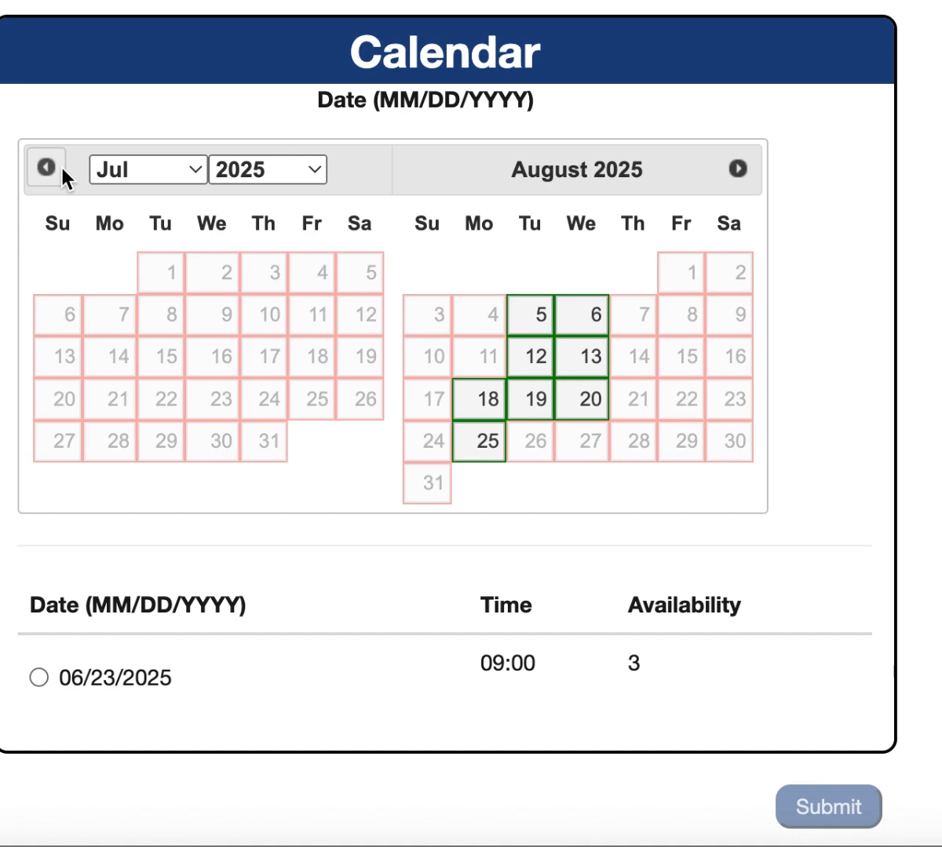
pyautogui.click(62, 168)
pyautogui.click(62, 168)
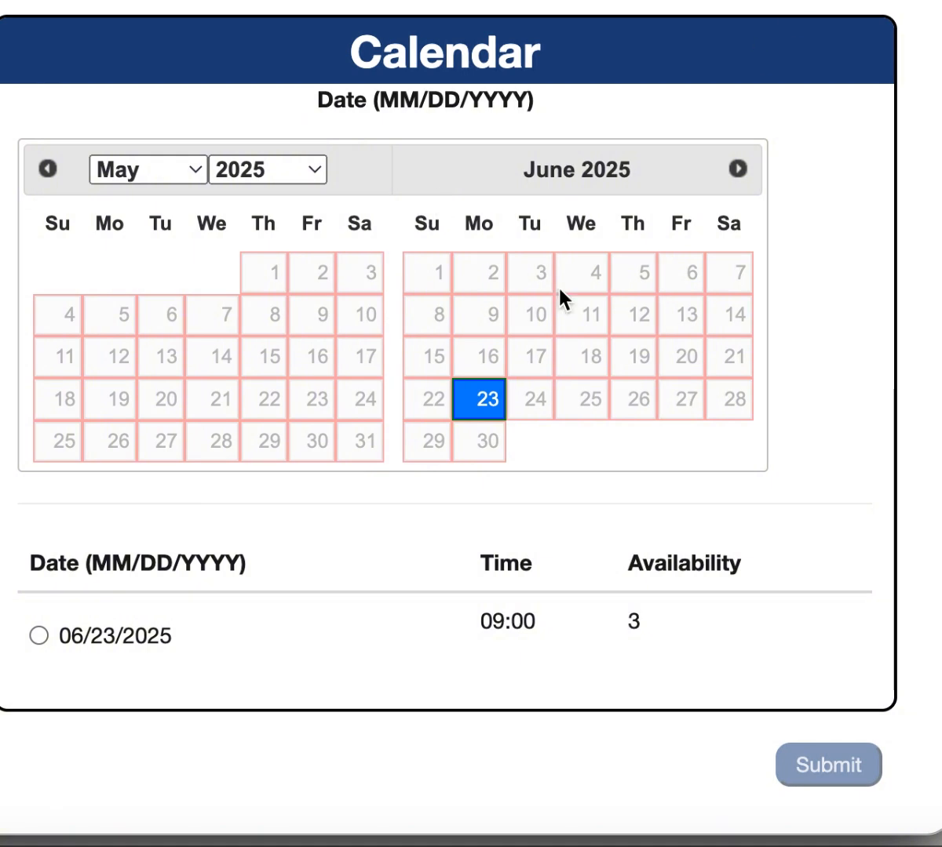
# Step: Show July and August 2025 in the calendar and examine their open dates
pyautogui.click(737, 168)
pyautogui.click(737, 168)
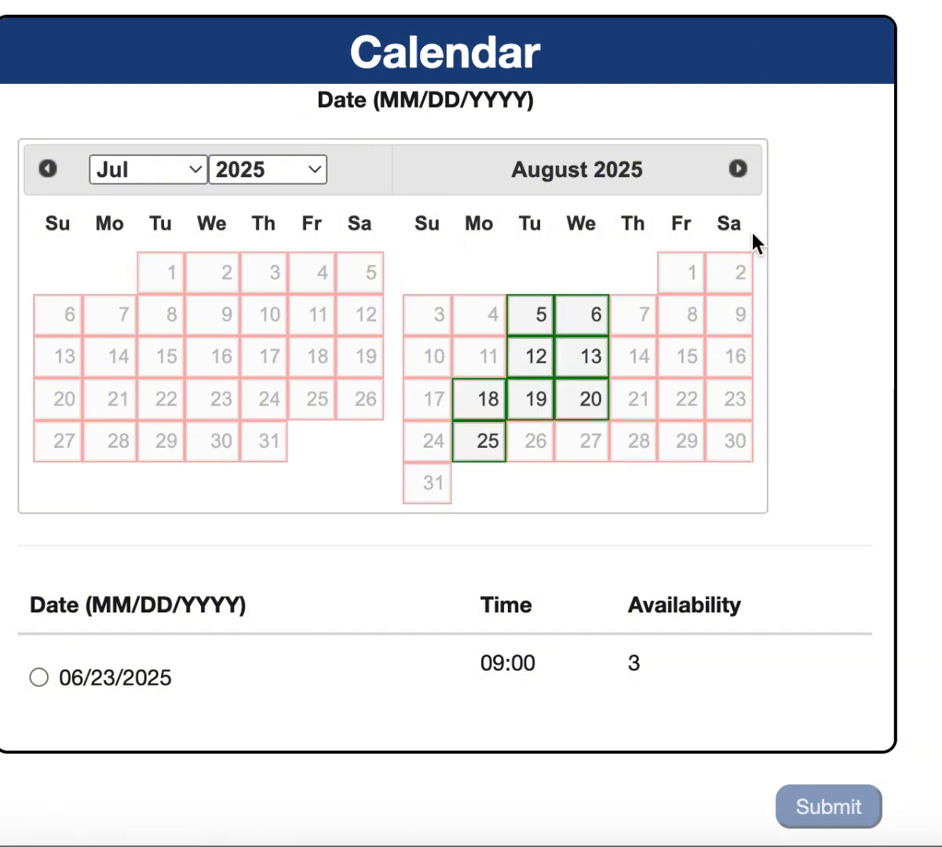
pyautogui.scroll(-1, 751, 239)
pyautogui.scroll(1, 751, 243)
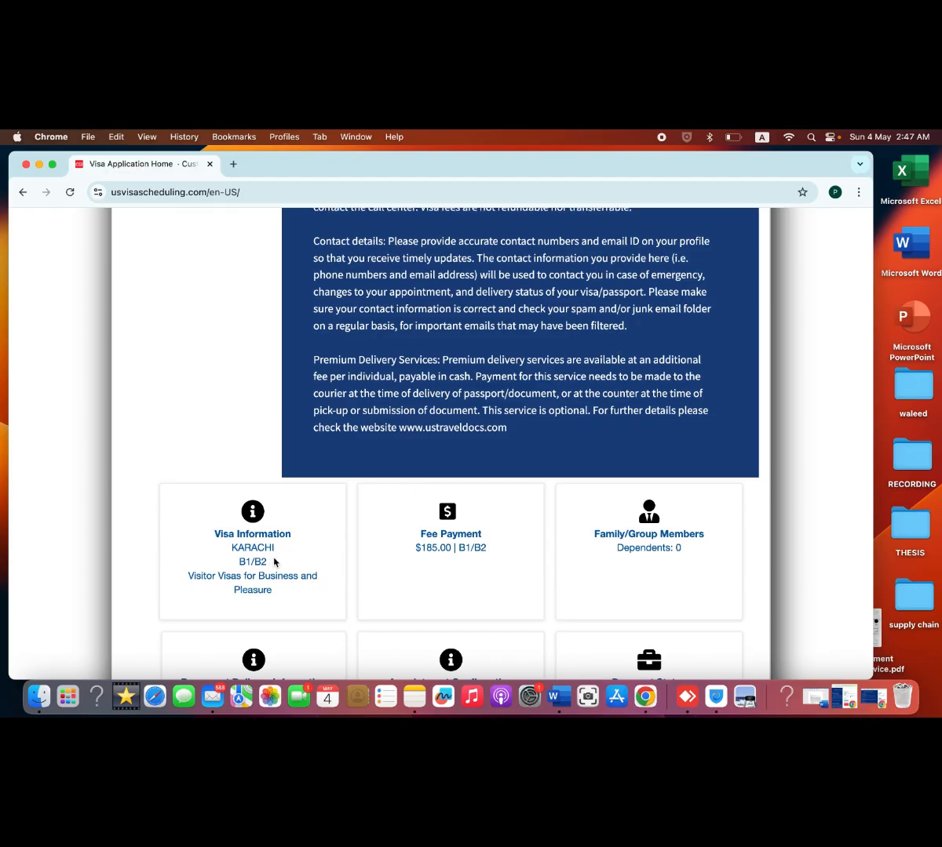
# Step: Review the visa information on the application home page and open the appointment rescheduling page
pyautogui.scroll(-1, 446, 604)
pyautogui.scroll(8, 445, 603)
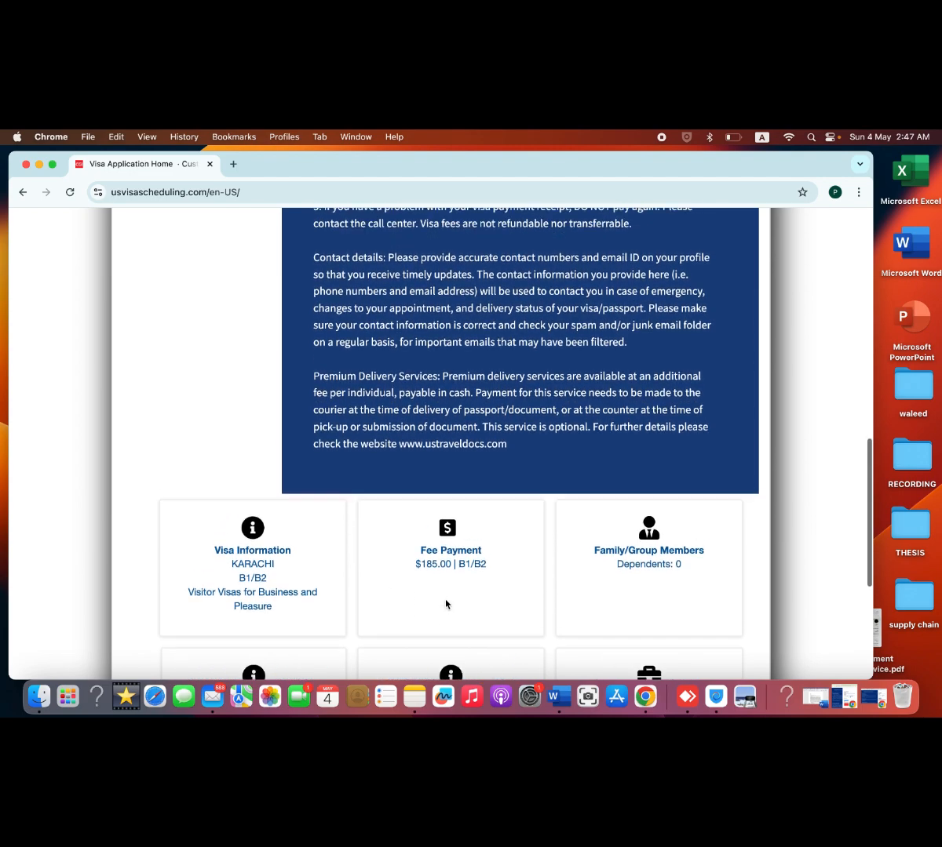
pyautogui.scroll(5, 446, 600)
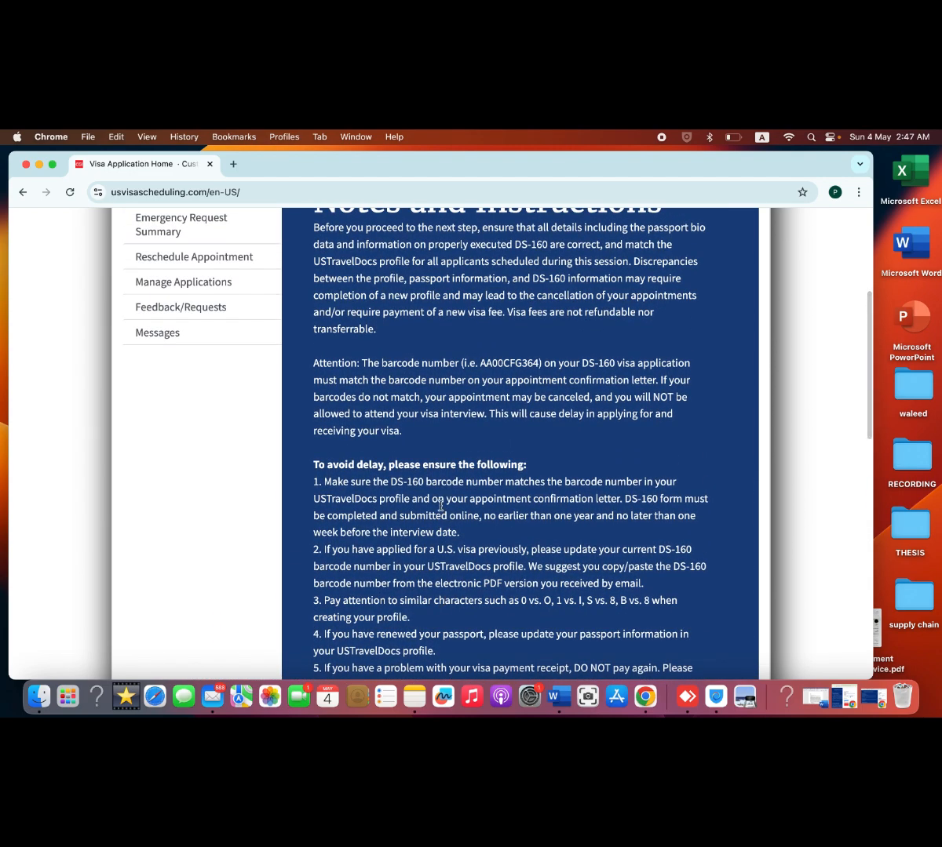
pyautogui.scroll(1, 391, 385)
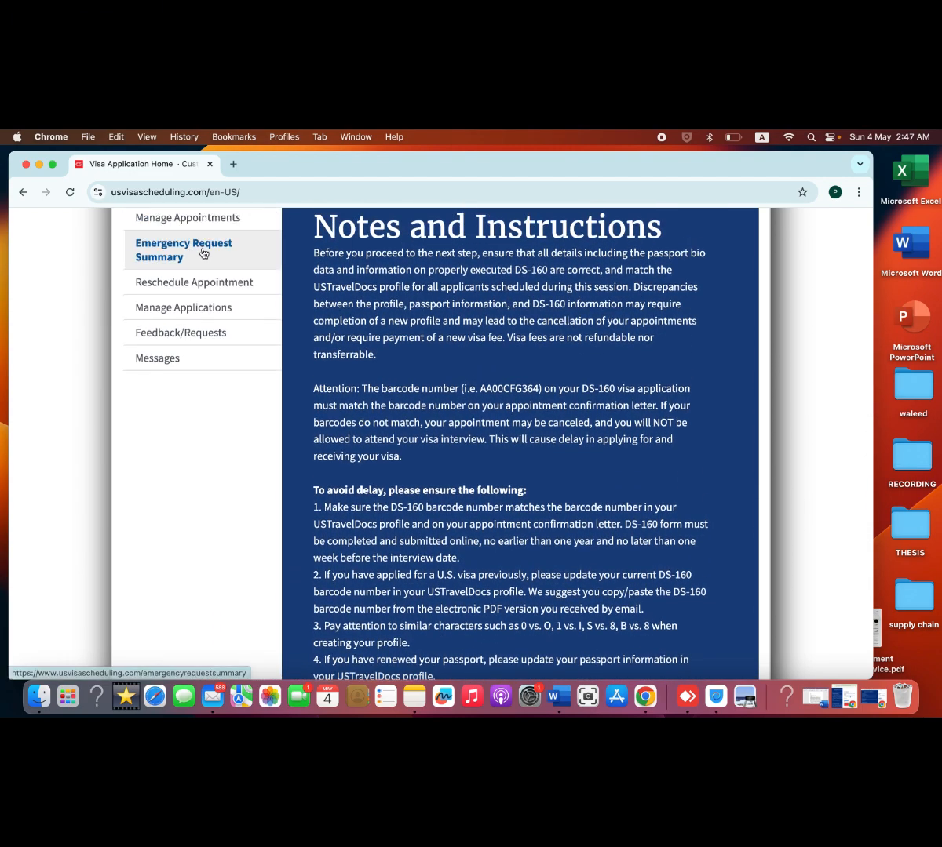
pyautogui.click(209, 284)
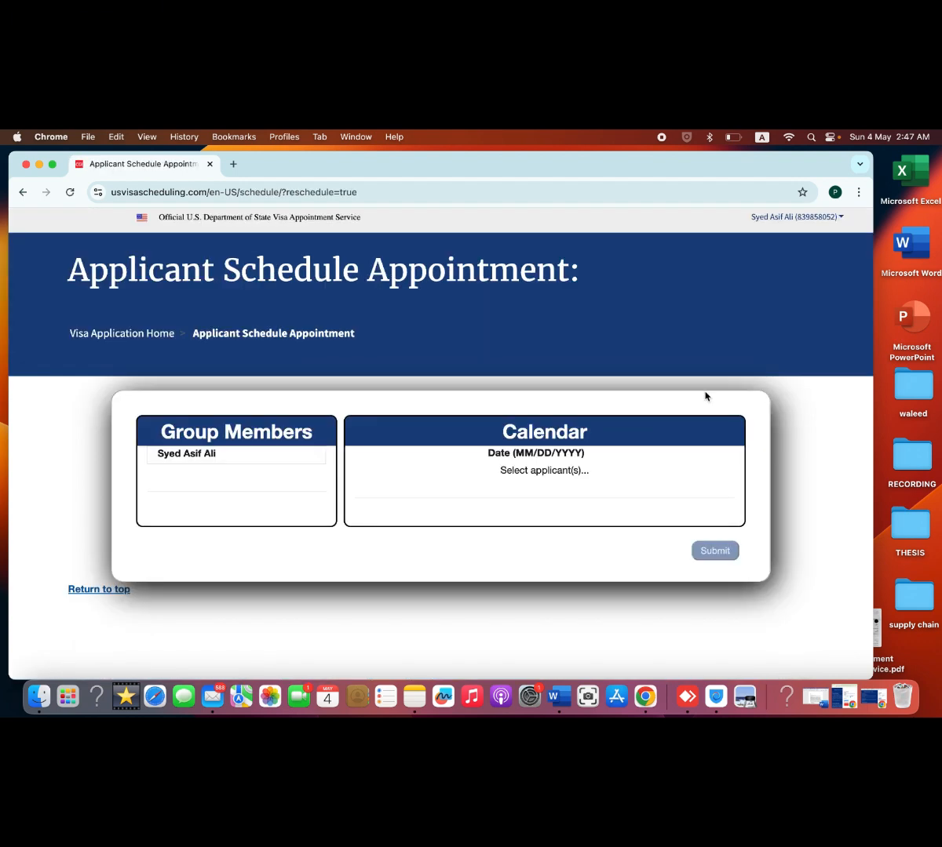
# Step: Advance the rescheduling calendar to January 2026 and select January 8 to list its time slots
pyautogui.scroll(-2, 706, 396)
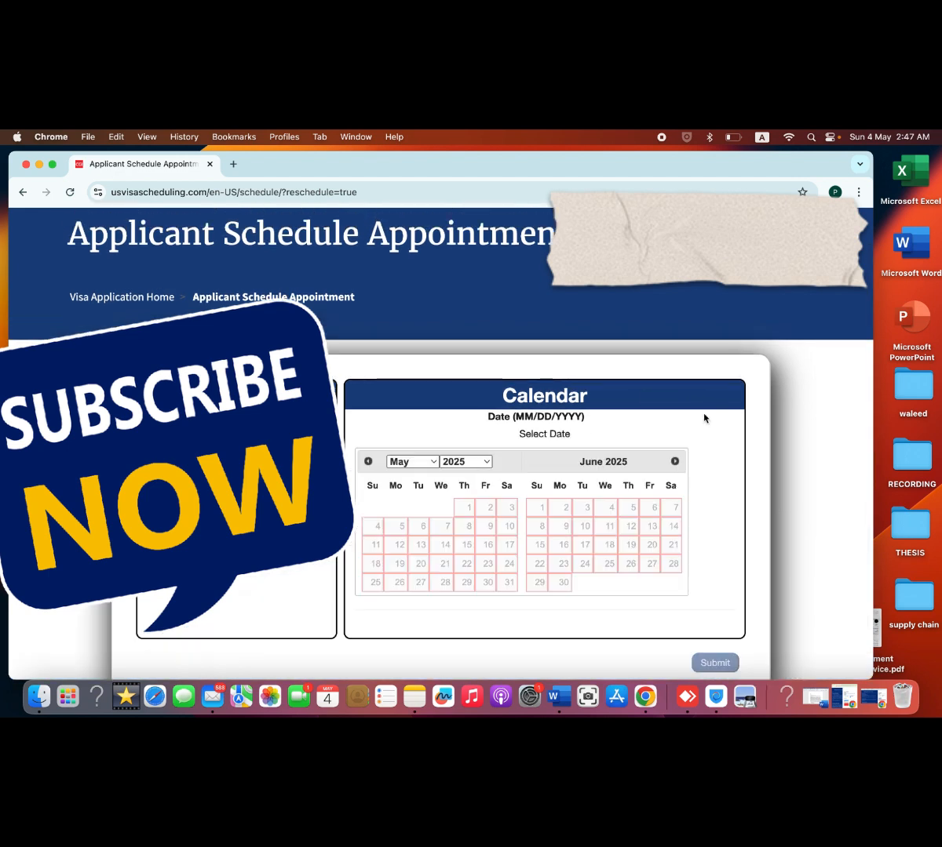
pyautogui.click(676, 461)
pyautogui.click(676, 461)
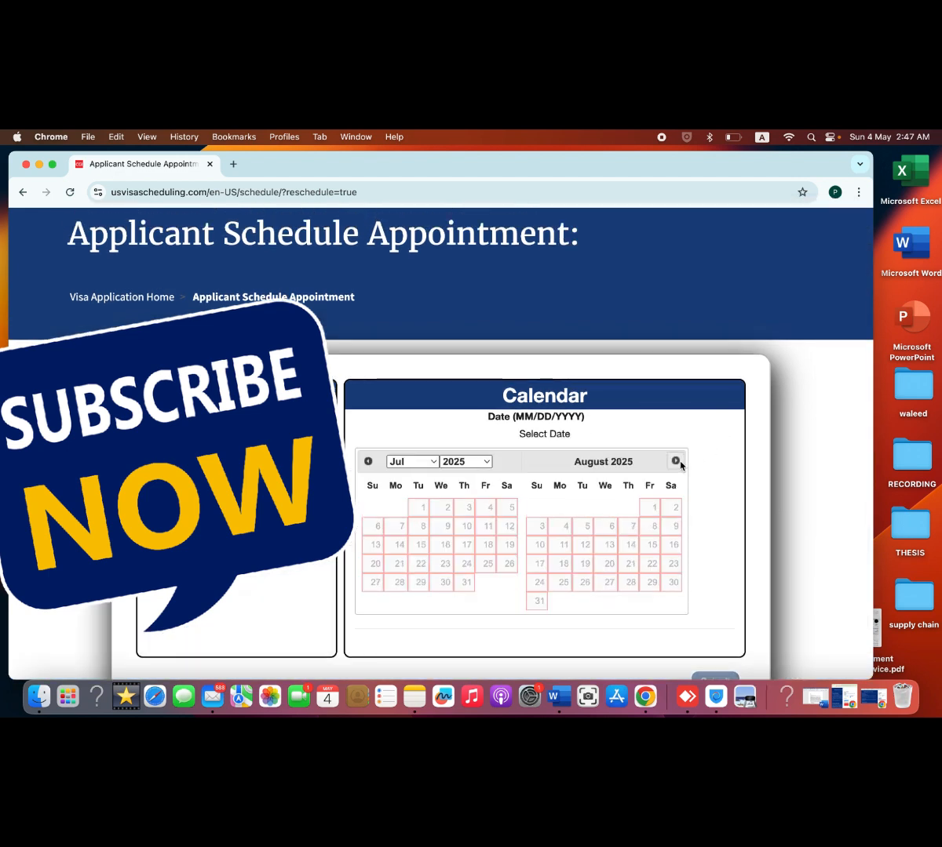
pyautogui.click(675, 461)
pyautogui.click(675, 461)
pyautogui.click(676, 462)
pyautogui.click(675, 461)
pyautogui.click(675, 462)
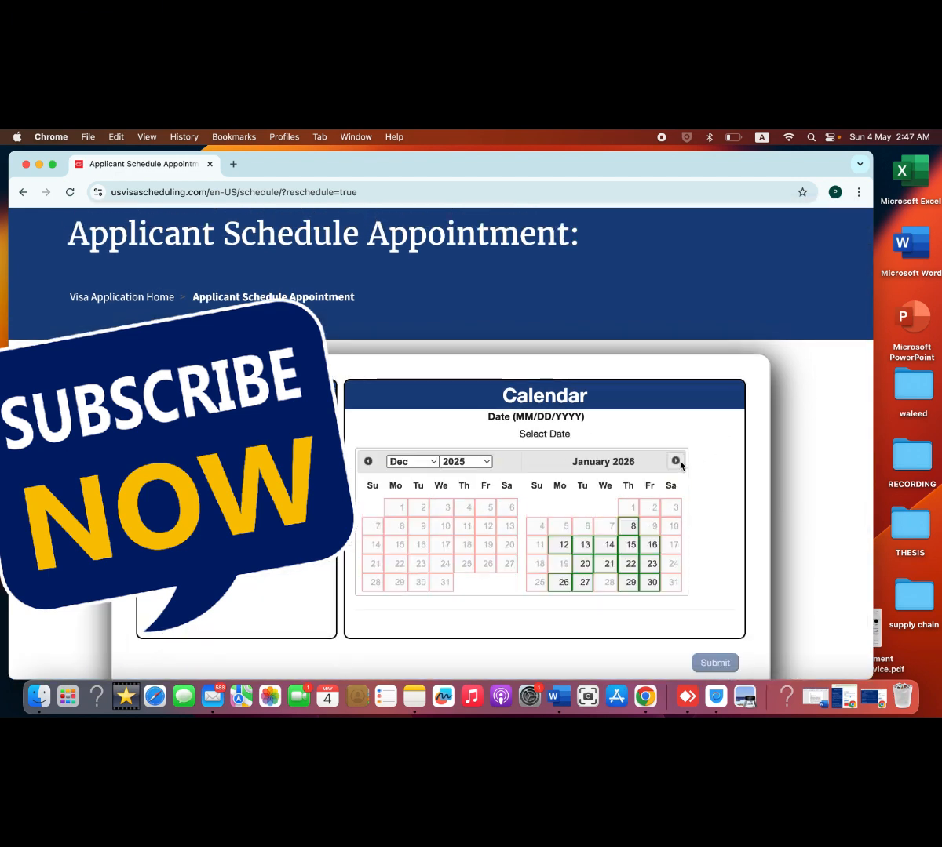
pyautogui.scroll(-2, 676, 463)
pyautogui.click(675, 397)
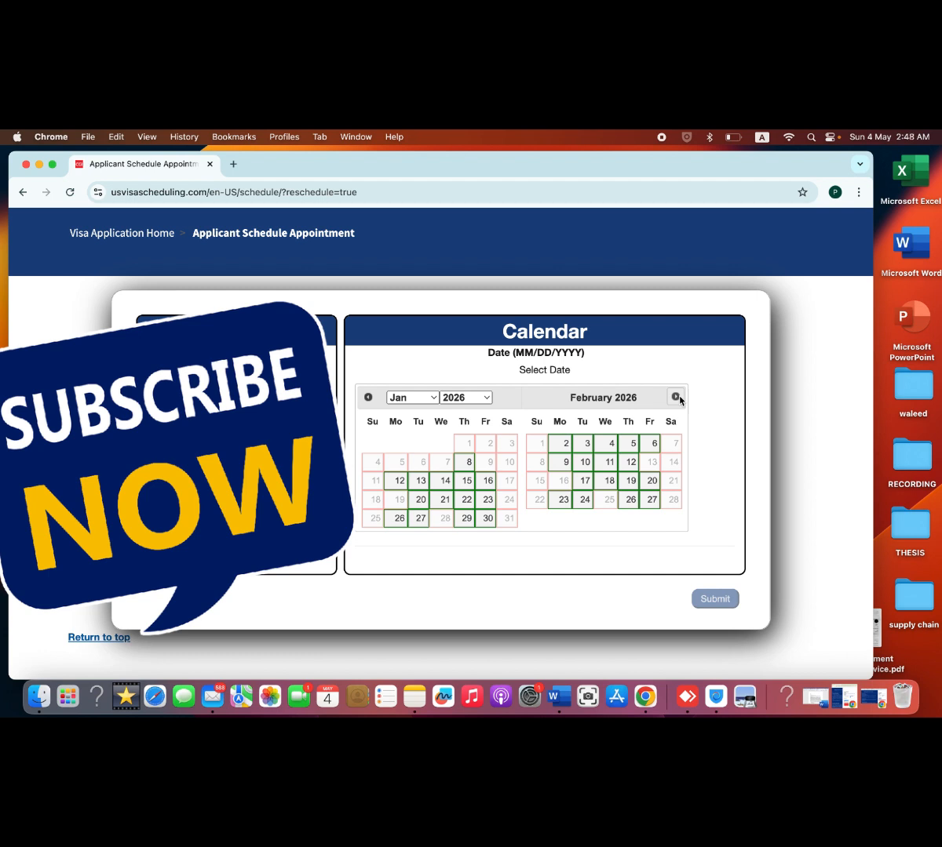
pyautogui.click(469, 463)
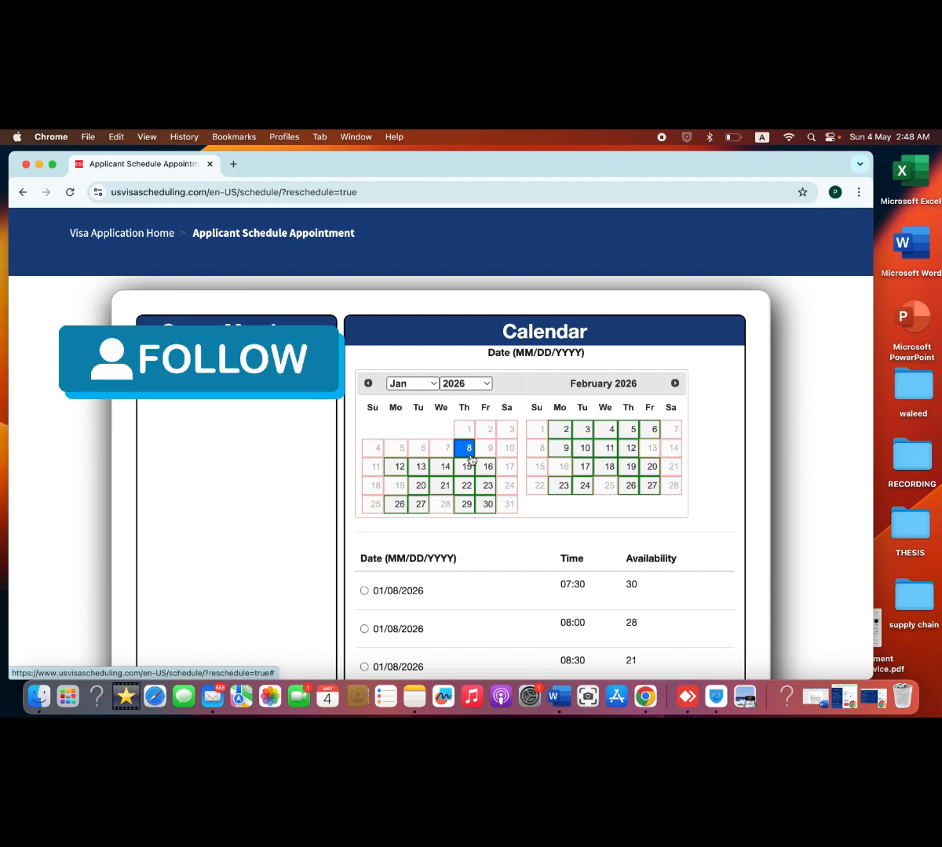
# Step: Examine the open appointment dates from February through May 2026, and return the calendar to January and February 2026
pyautogui.click(674, 384)
pyautogui.click(675, 383)
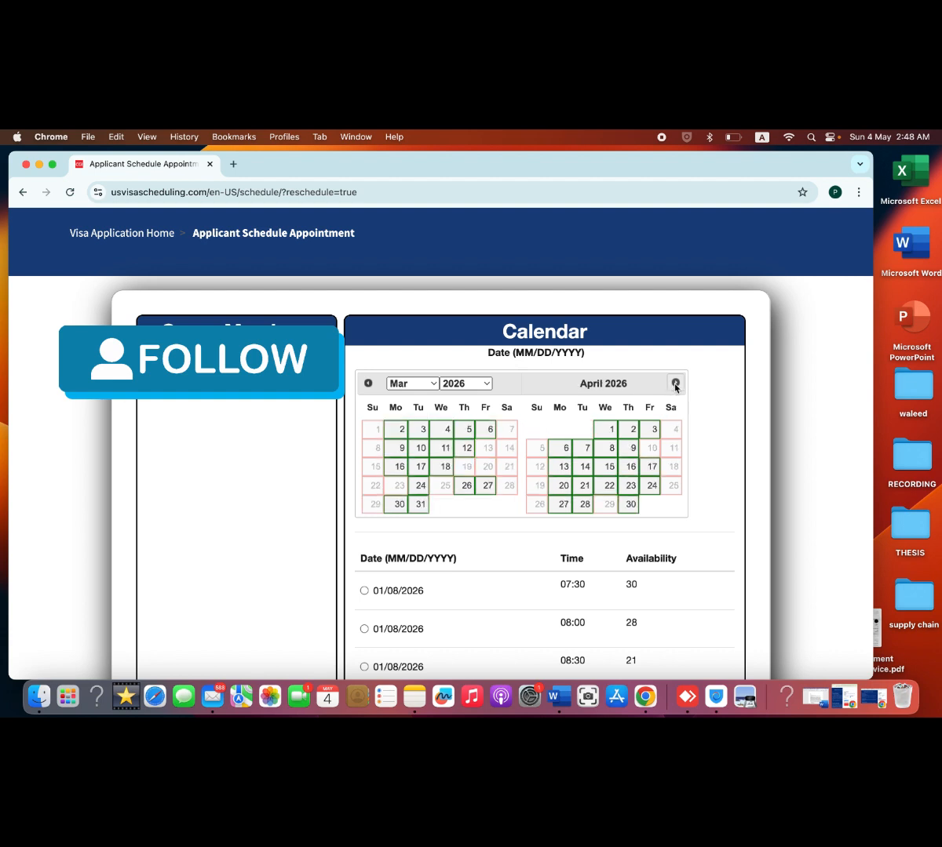
pyautogui.click(675, 384)
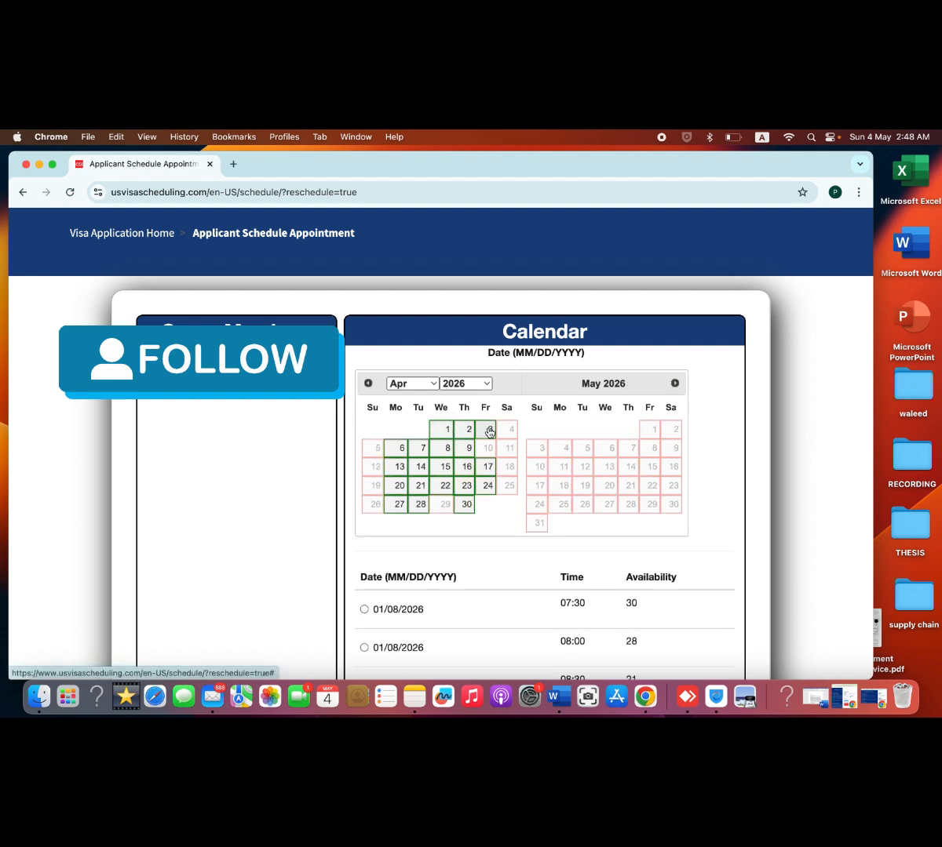
pyautogui.click(368, 383)
pyautogui.click(368, 383)
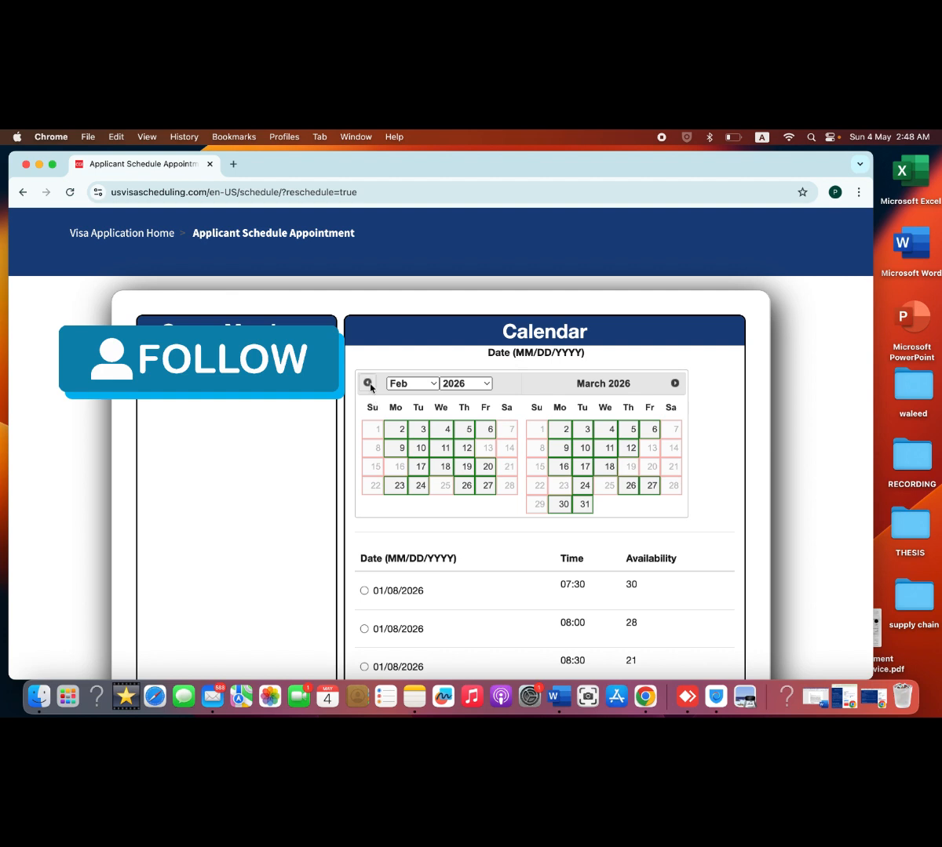
pyautogui.click(368, 384)
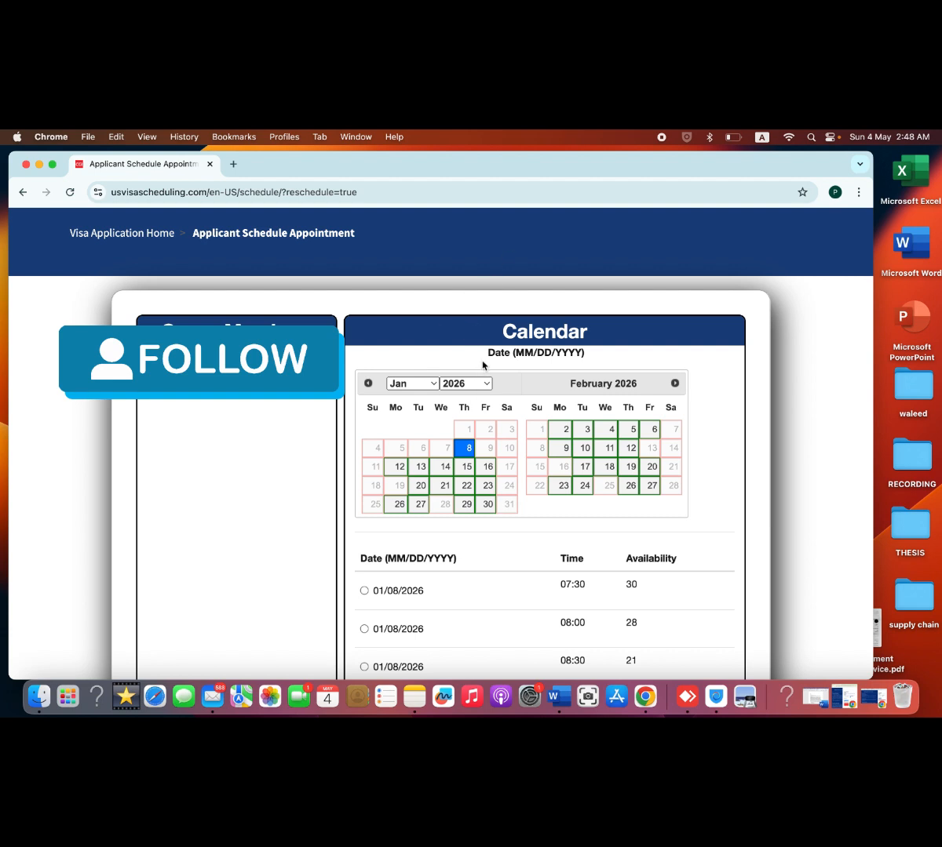
# Step: Step the calendar back from January 2026 to May and June 2025, checking each month for open dates
pyautogui.click(368, 384)
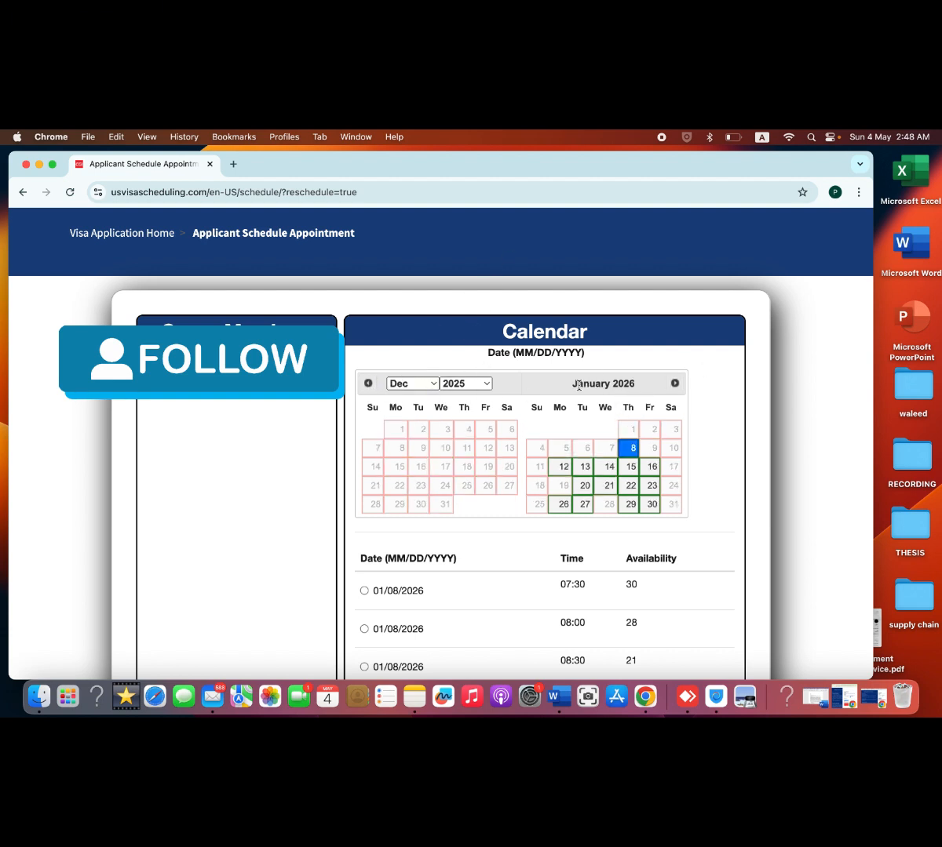
pyautogui.click(366, 383)
pyautogui.click(367, 384)
pyautogui.click(366, 383)
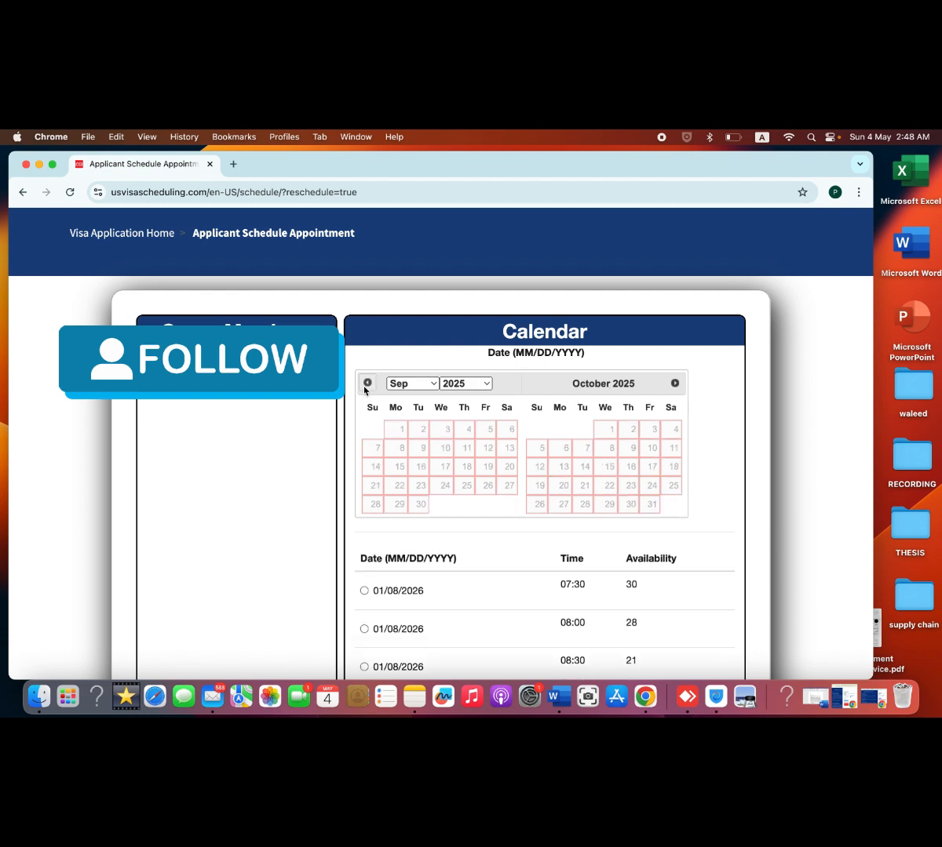
pyautogui.click(366, 384)
pyautogui.click(366, 384)
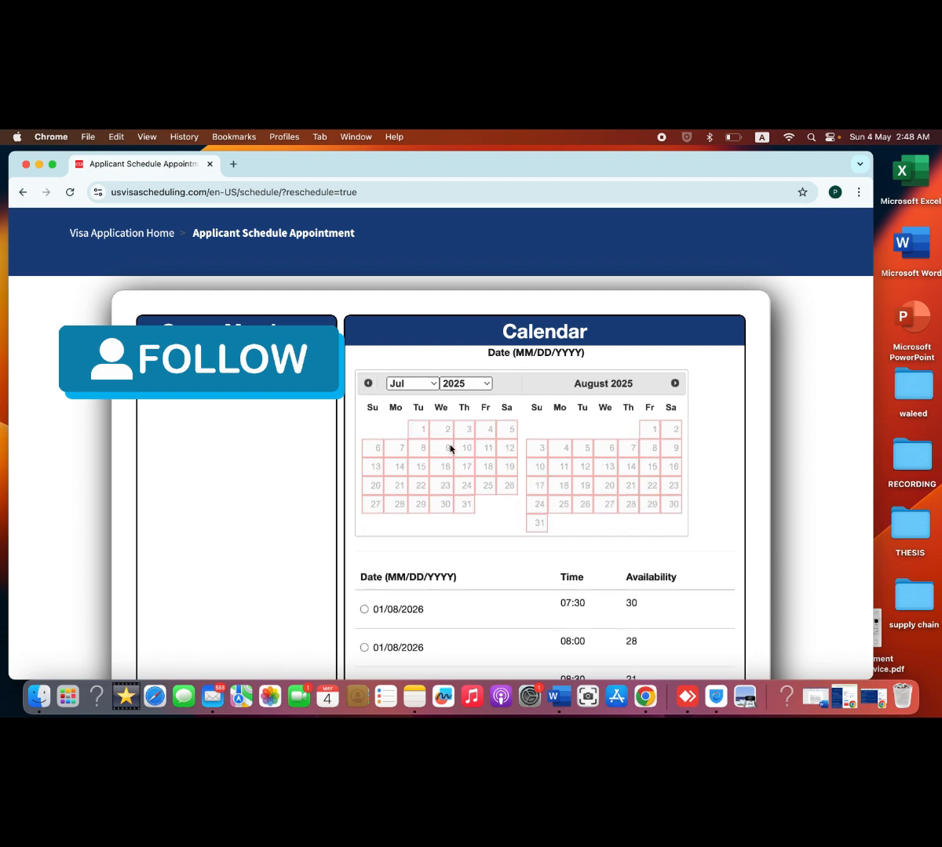
pyautogui.click(367, 384)
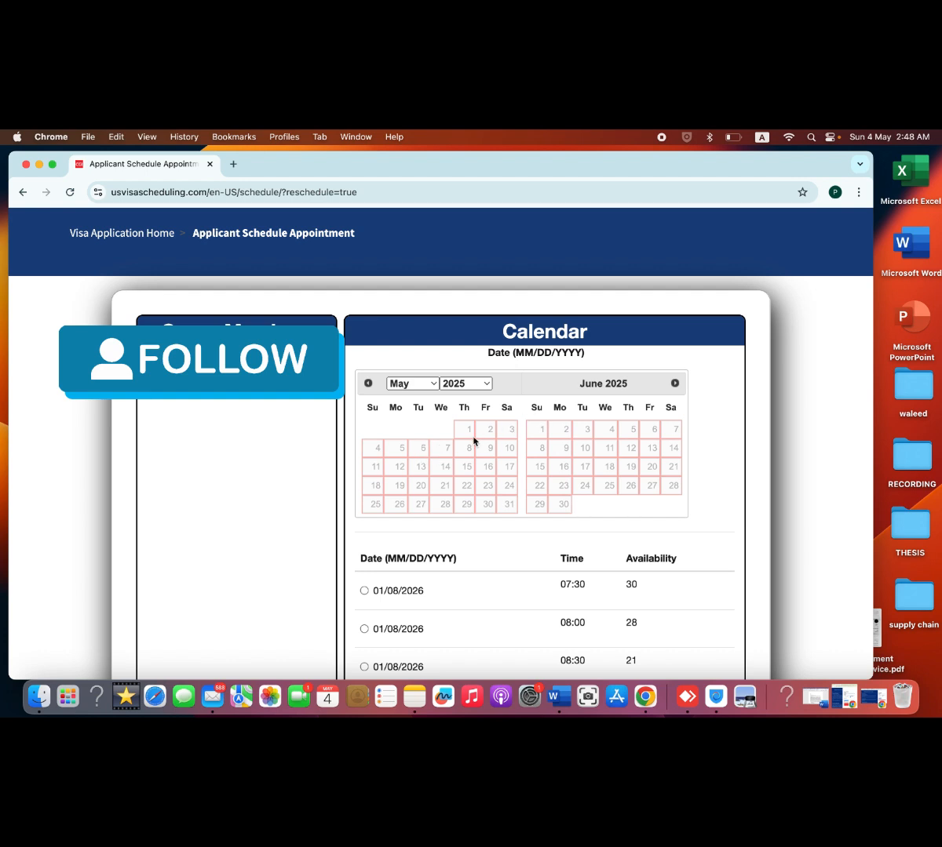
# Step: Check the months from June 2025 onward for open dates, advancing the calendar to December 2025 and January 2026
pyautogui.click(675, 383)
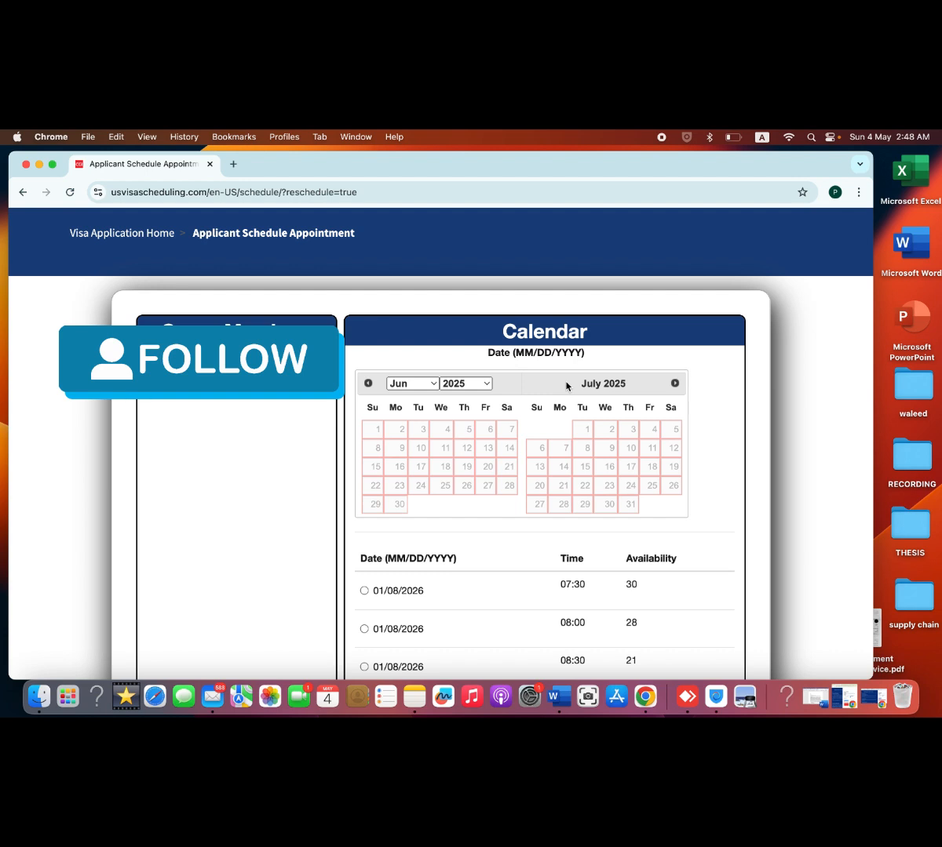
pyautogui.click(675, 386)
pyautogui.click(674, 384)
pyautogui.click(674, 384)
pyautogui.click(675, 383)
pyautogui.click(675, 383)
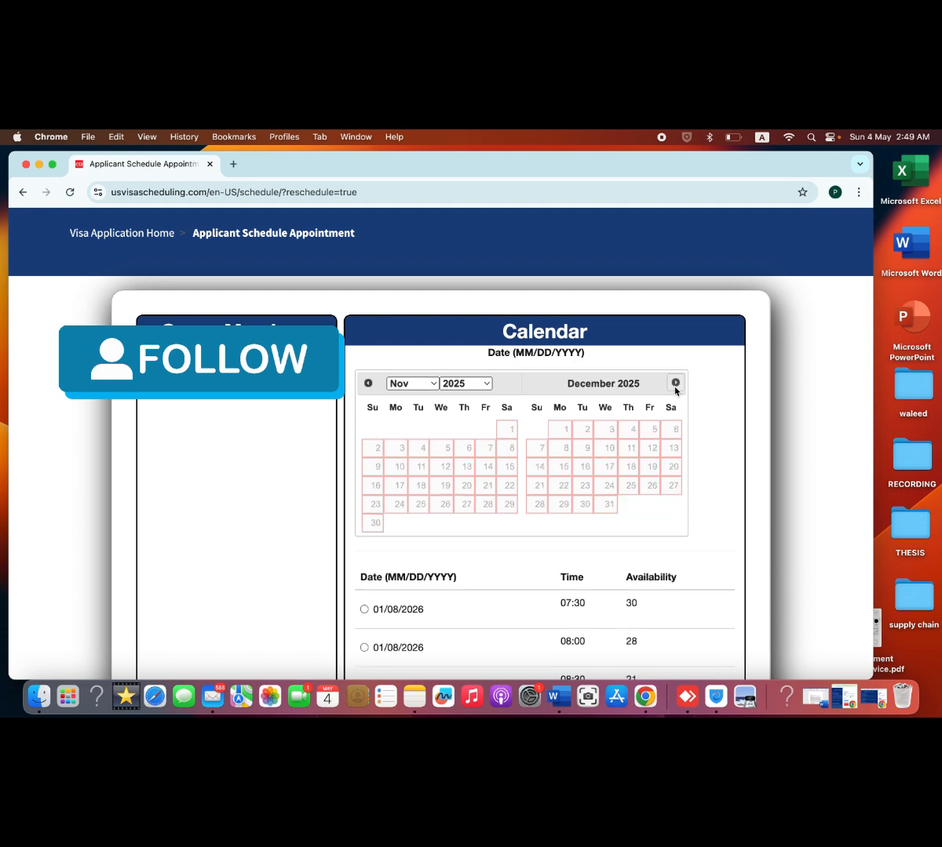
pyautogui.click(675, 384)
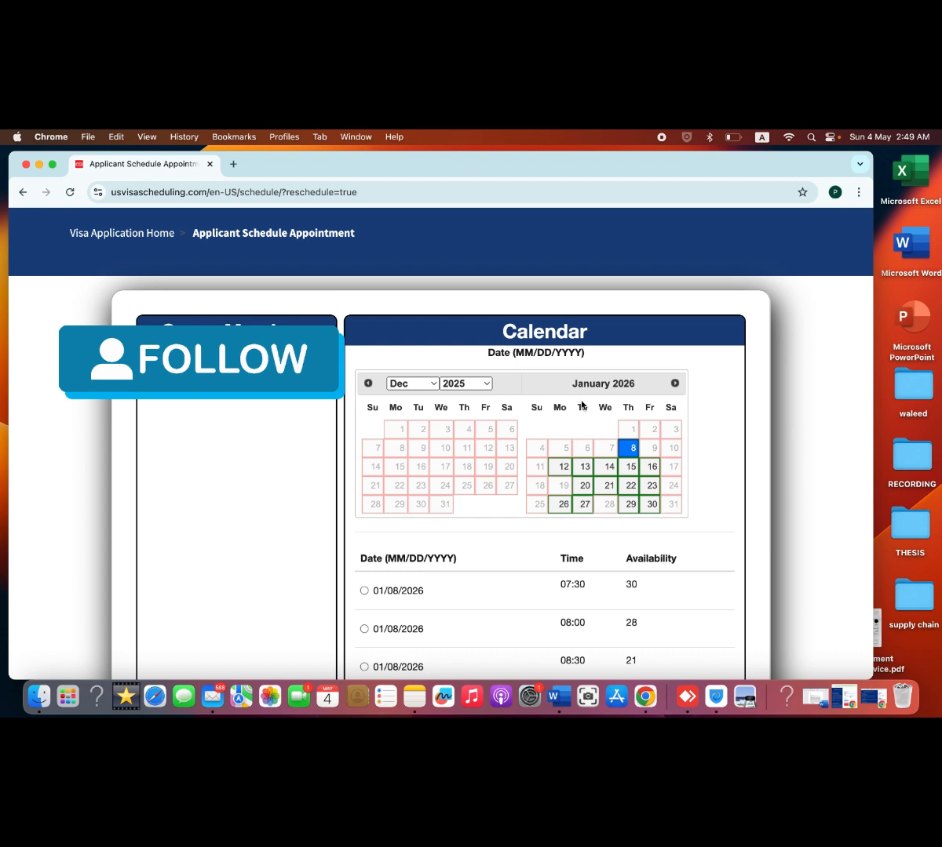
# Step: Advance the calendar to April and May 2026 and examine the open dates in each month passed
pyautogui.click(675, 383)
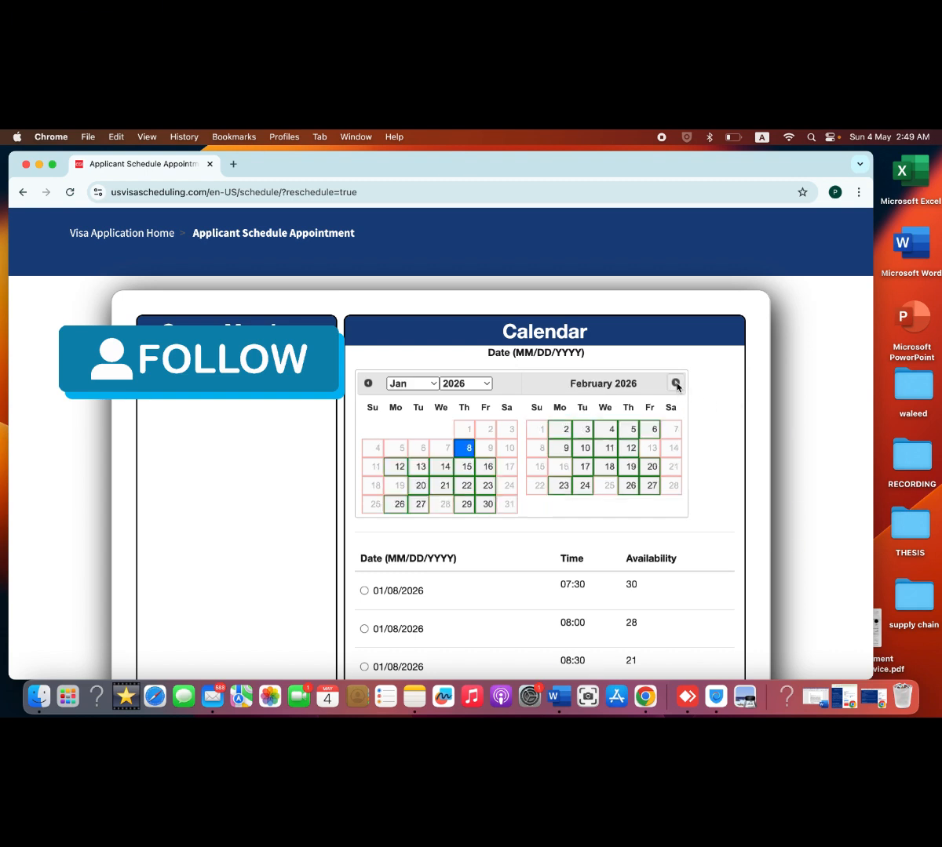
pyautogui.click(682, 384)
pyautogui.click(681, 384)
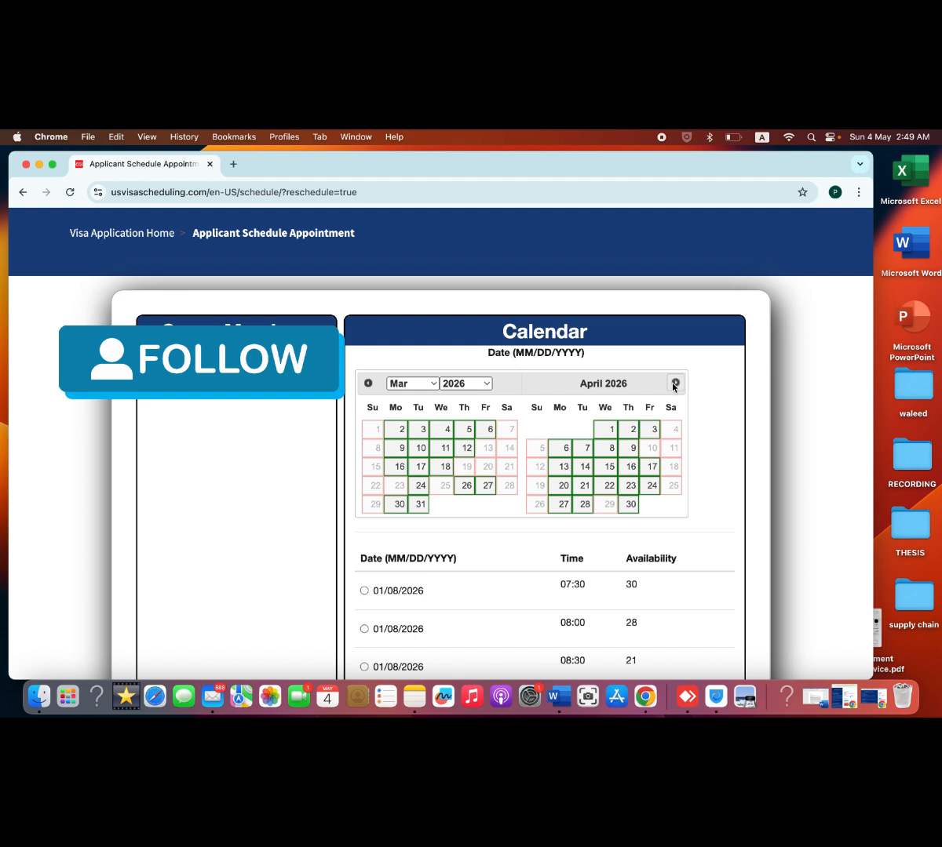
pyautogui.click(675, 383)
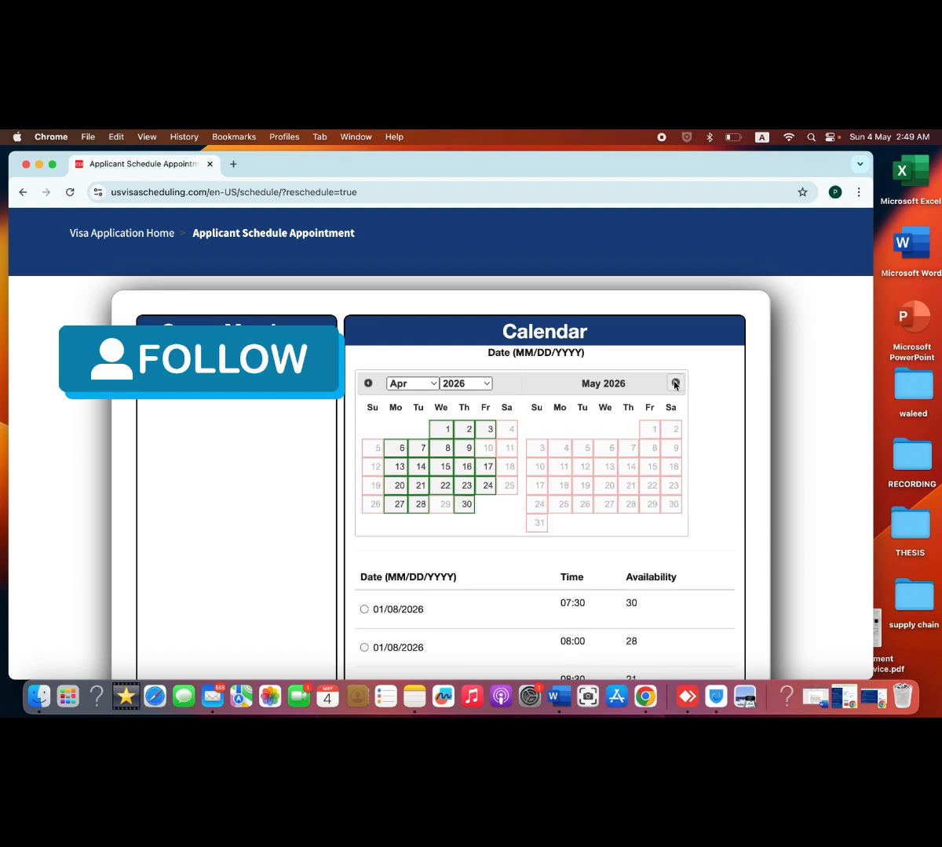
# Step: Step the calendar back to July and August 2025, rechecking the intervening months for open dates
pyautogui.click(368, 383)
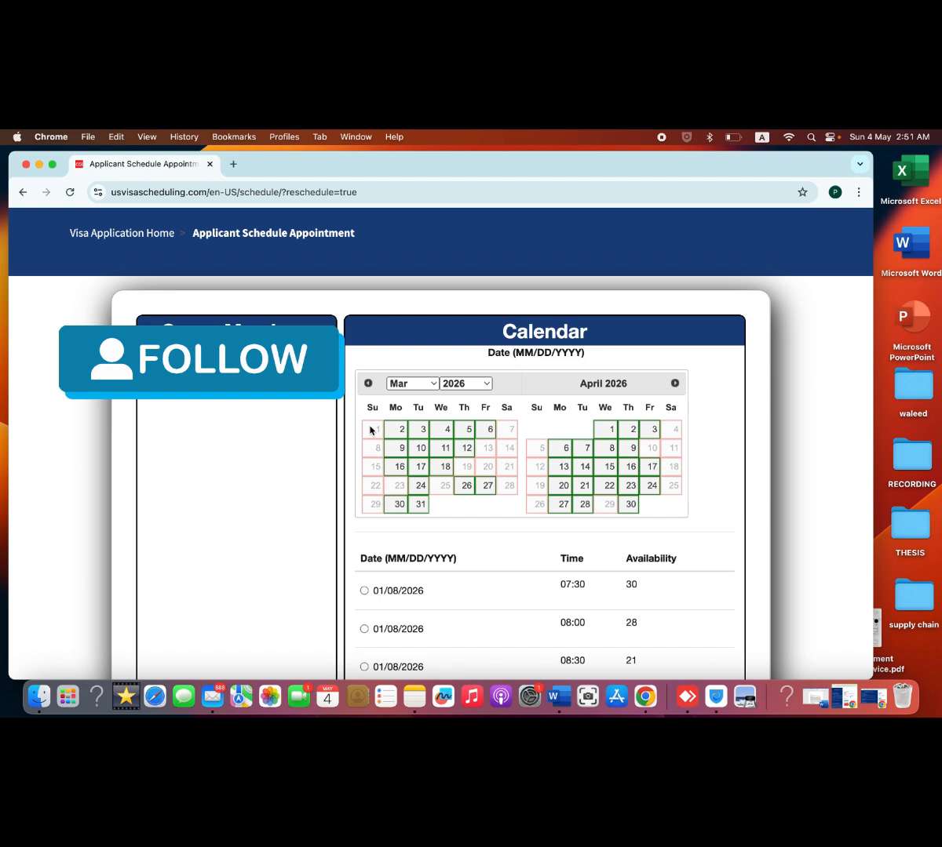
pyautogui.click(368, 383)
pyautogui.click(368, 383)
pyautogui.click(368, 383)
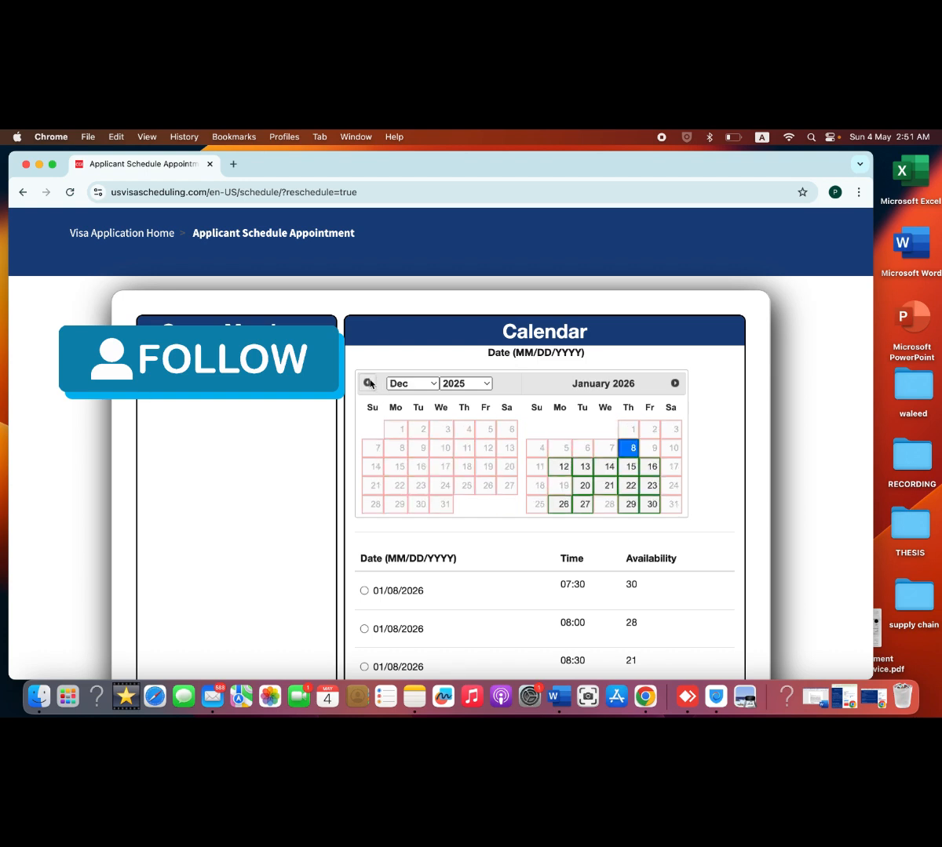
pyautogui.click(368, 383)
pyautogui.click(368, 383)
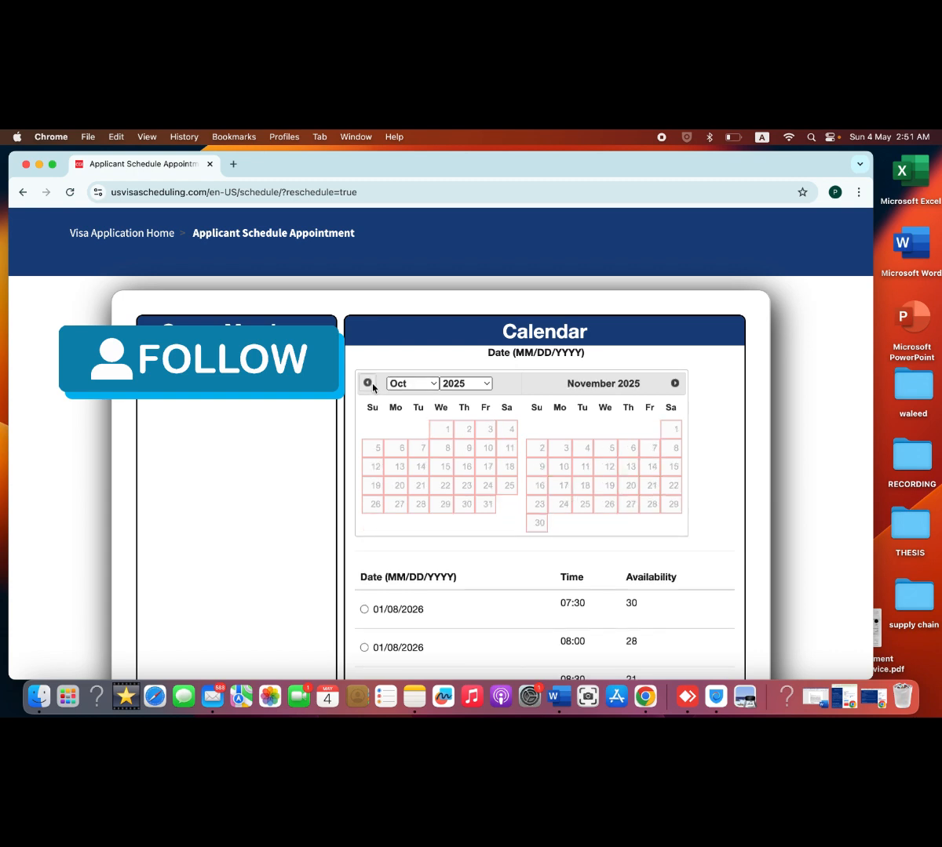
pyautogui.click(368, 383)
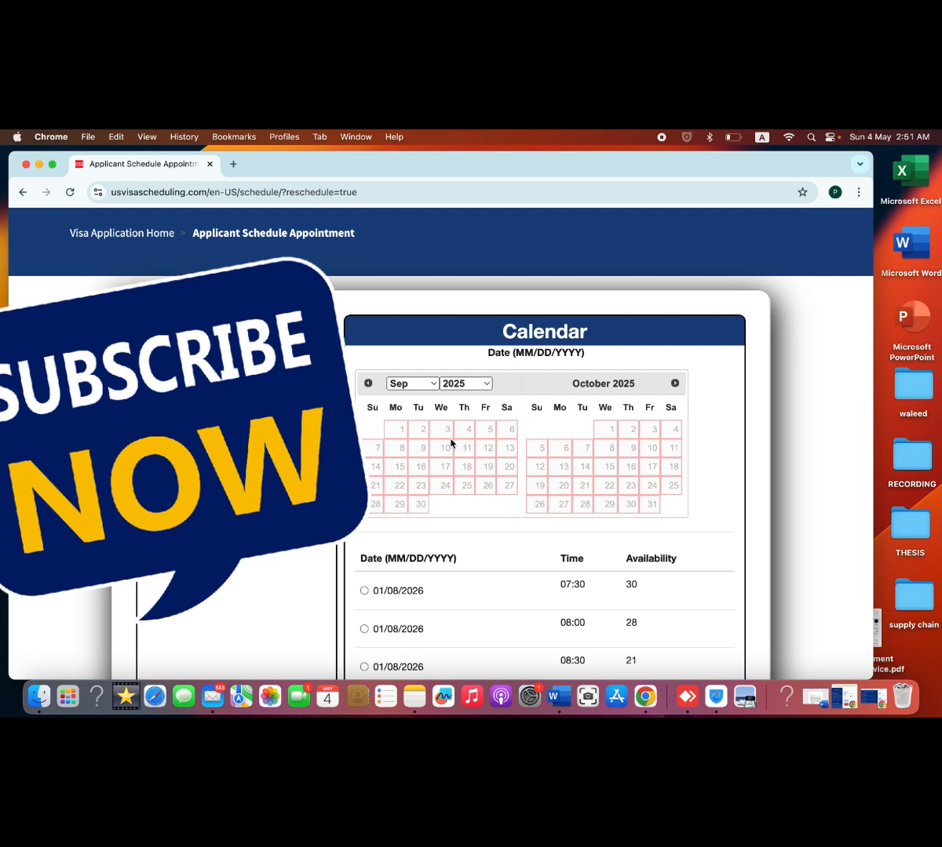
pyautogui.click(368, 383)
pyautogui.click(368, 383)
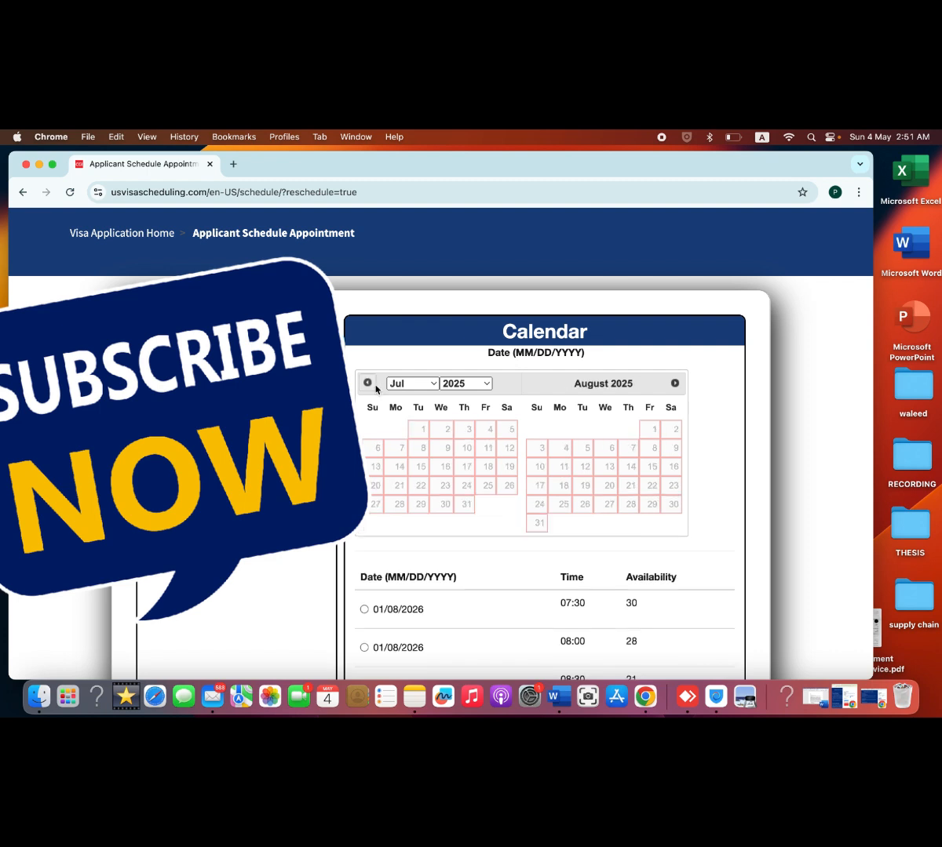
# Step: Advance the calendar to January and February 2026 and select February 4
pyautogui.click(674, 383)
pyautogui.click(674, 383)
pyautogui.click(674, 383)
pyautogui.scroll(-1, 677, 369)
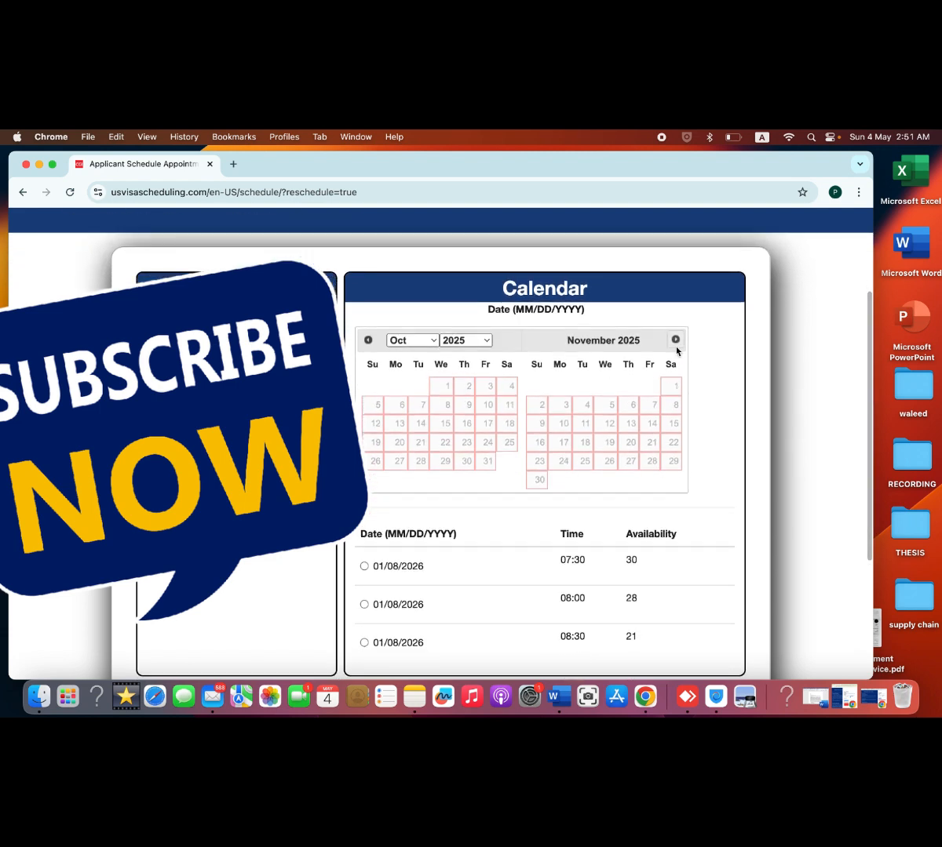
pyautogui.click(675, 340)
pyautogui.click(675, 343)
pyautogui.click(674, 342)
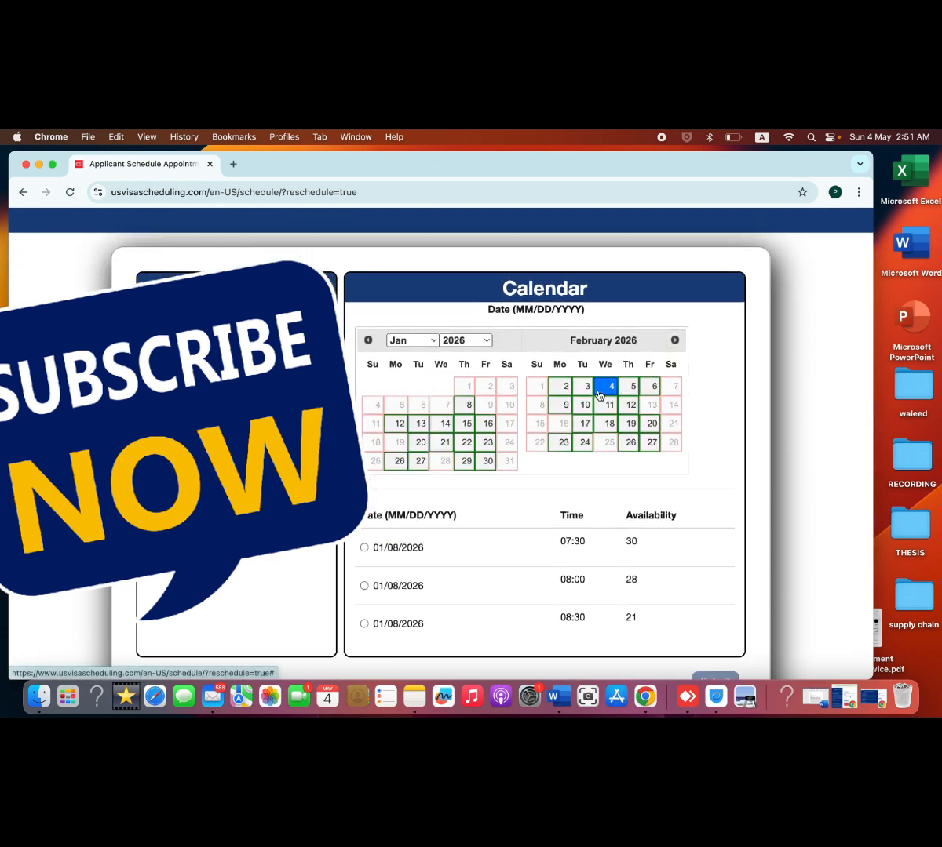